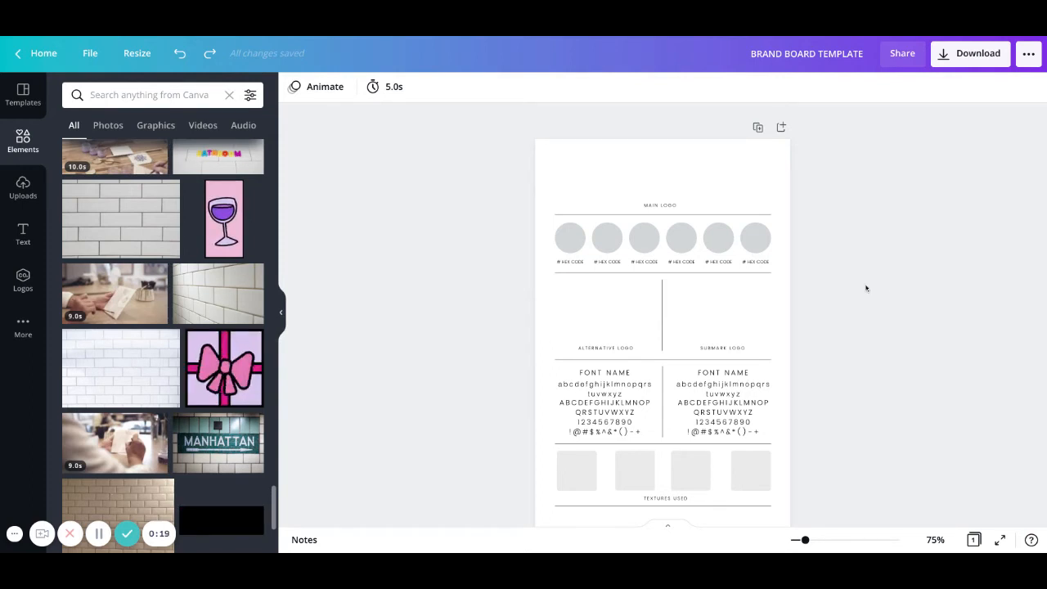
Scroll through the texture search results in the side panel.
scroll(857, 283, down, 5)
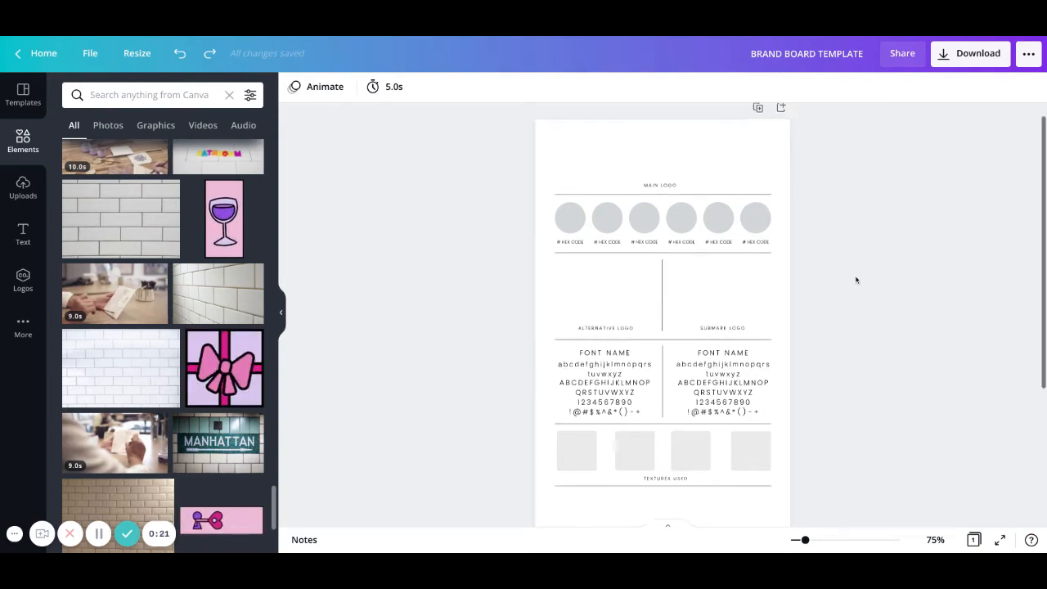
scroll(857, 280, up, 5)
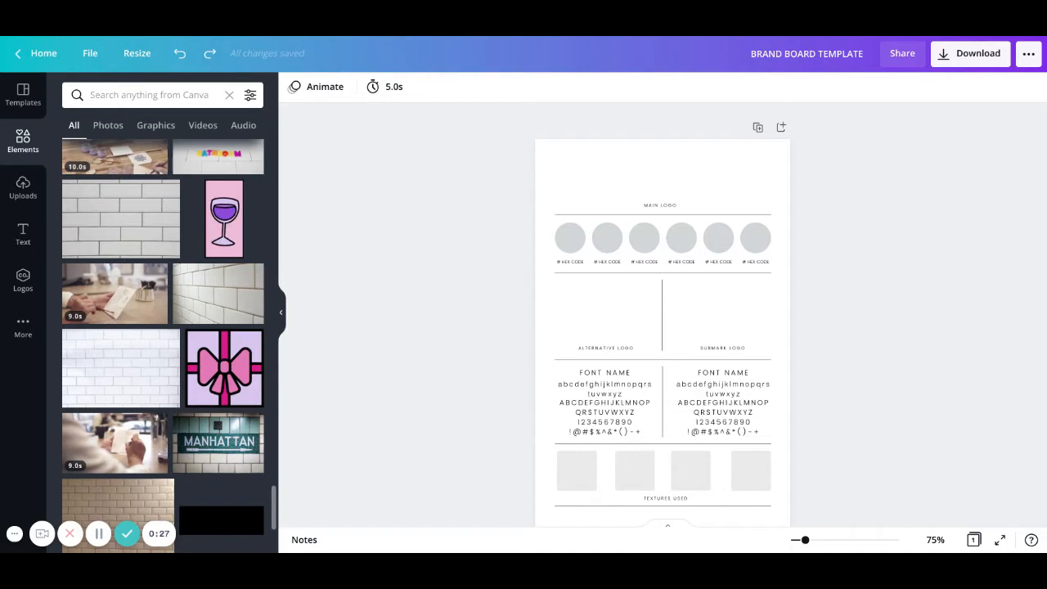
scroll(663, 319, down, 2)
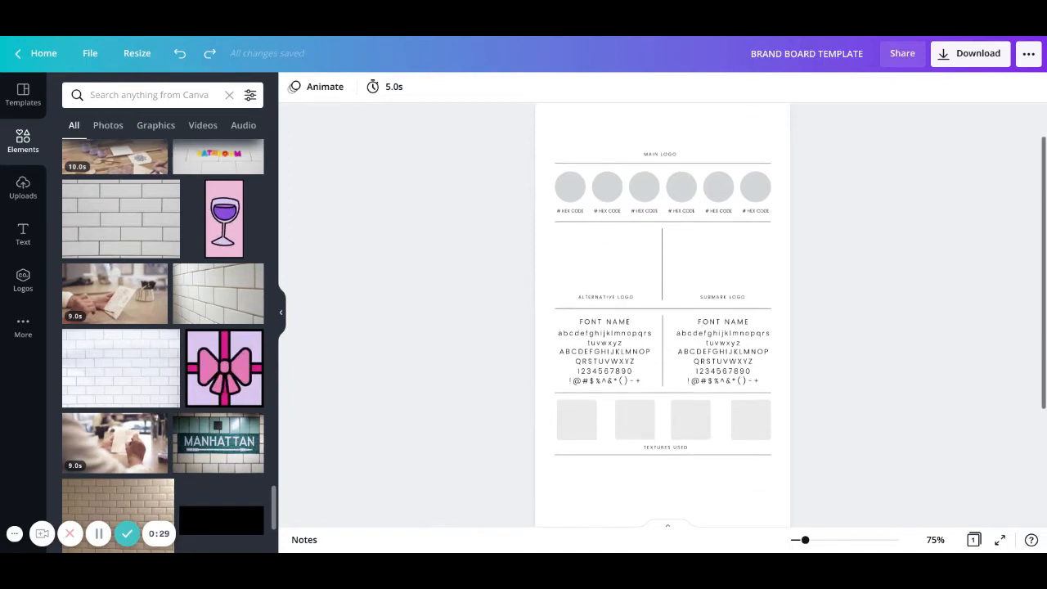
scroll(663, 315, down, 1)
scroll(663, 315, up, 2)
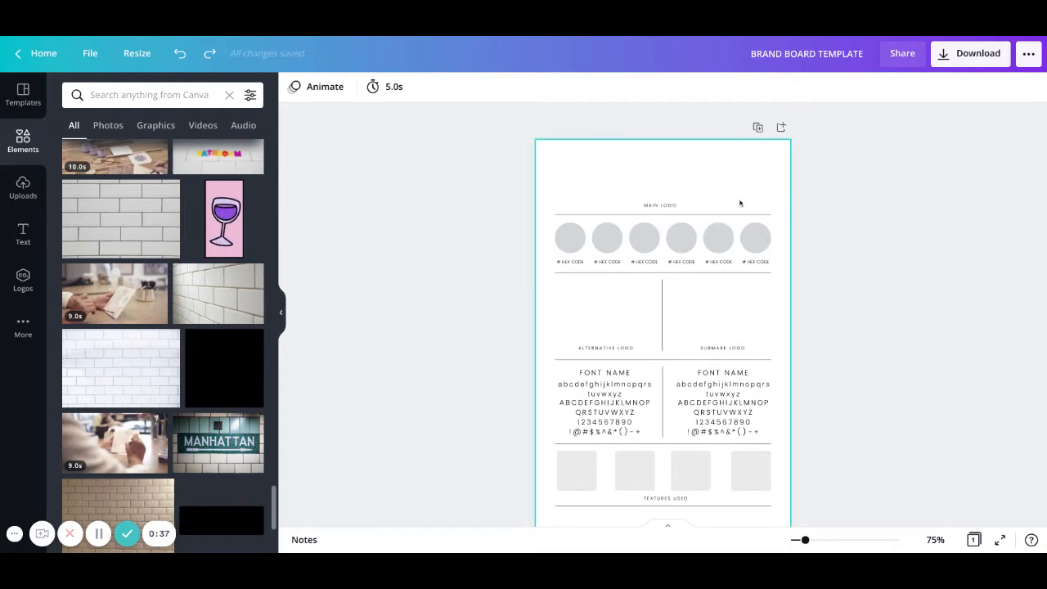
scroll(733, 199, down, 1)
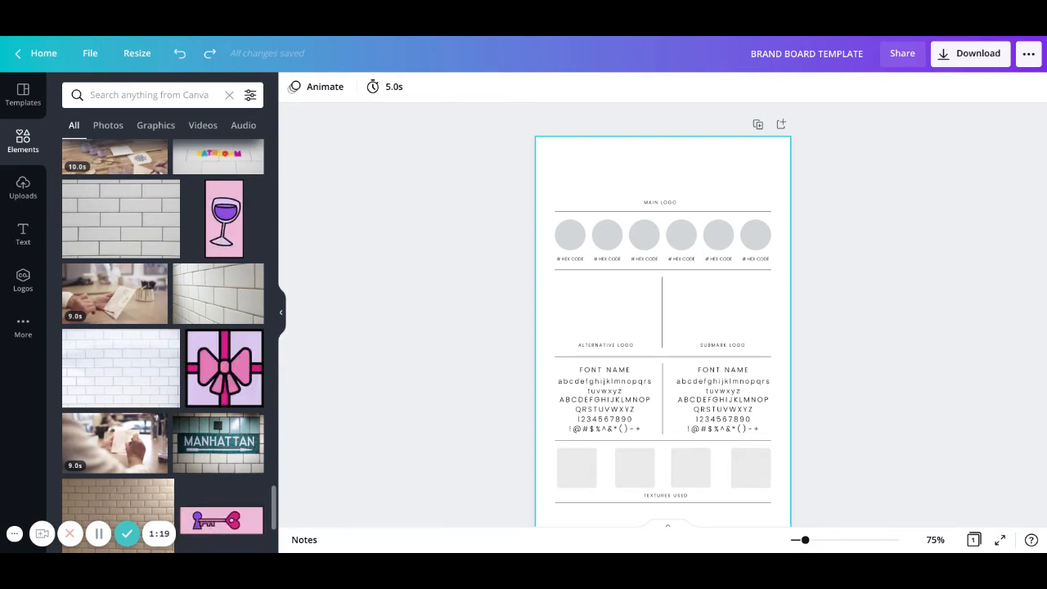
scroll(697, 182, down, 1)
scroll(697, 182, up, 1)
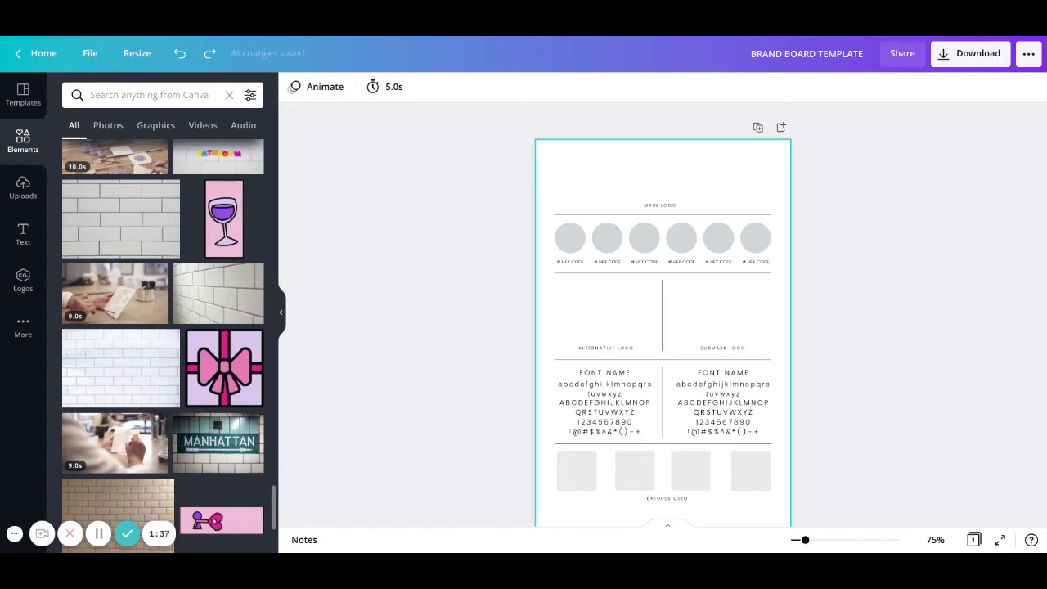
Reset the Elements panel to its default items, then bring up the Text options.
click(28, 147)
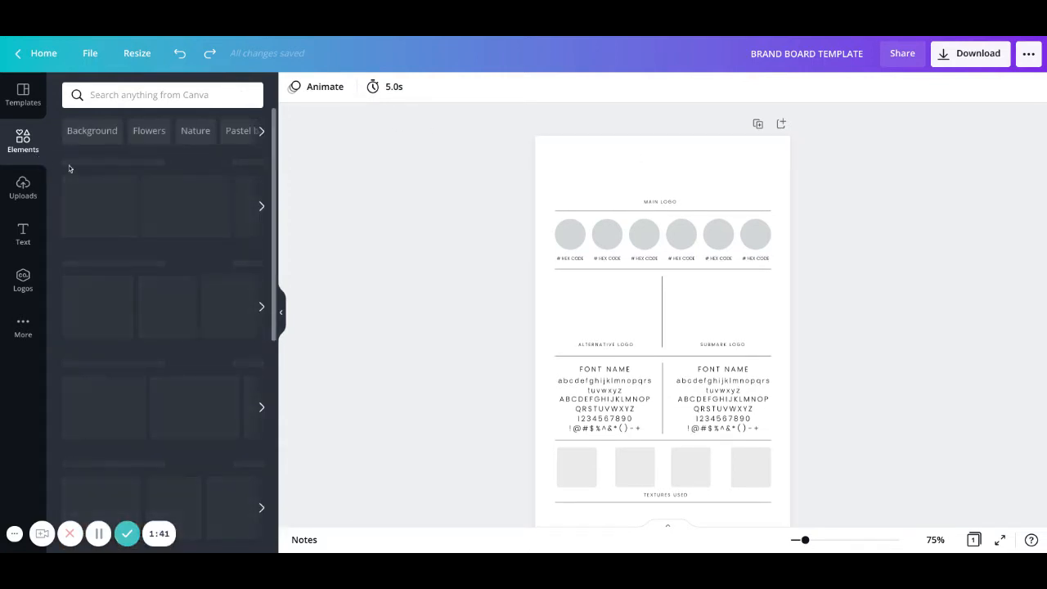
scroll(150, 211, down, 2)
scroll(151, 211, down, 5)
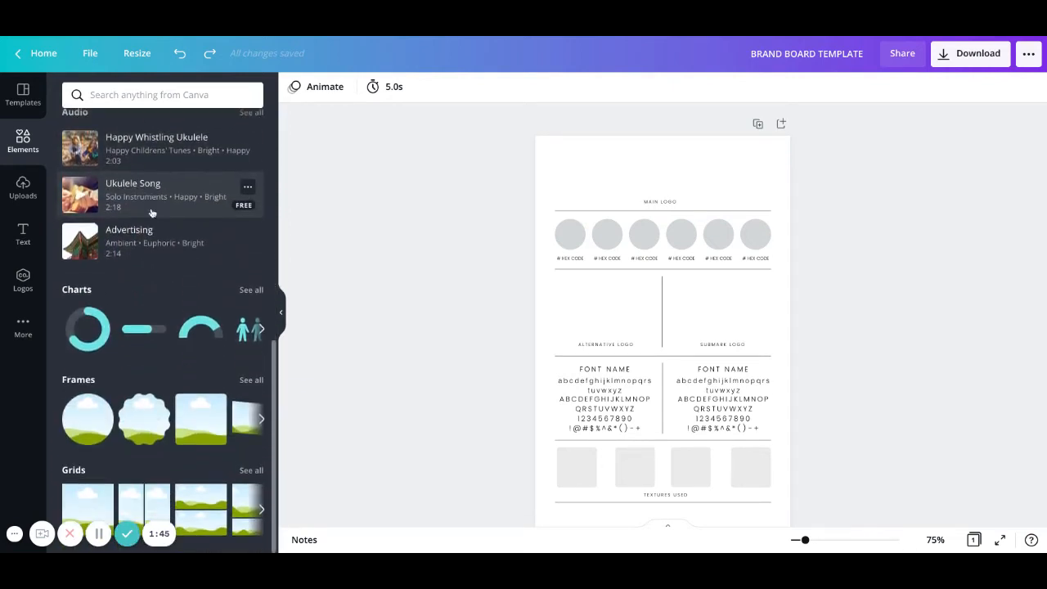
scroll(151, 213, up, 7)
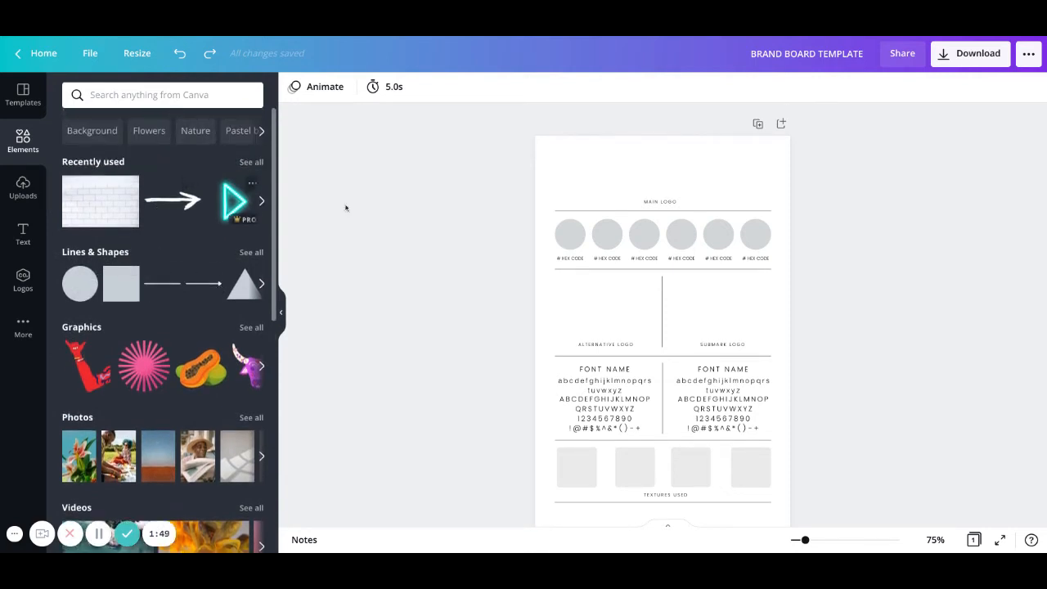
click(156, 95)
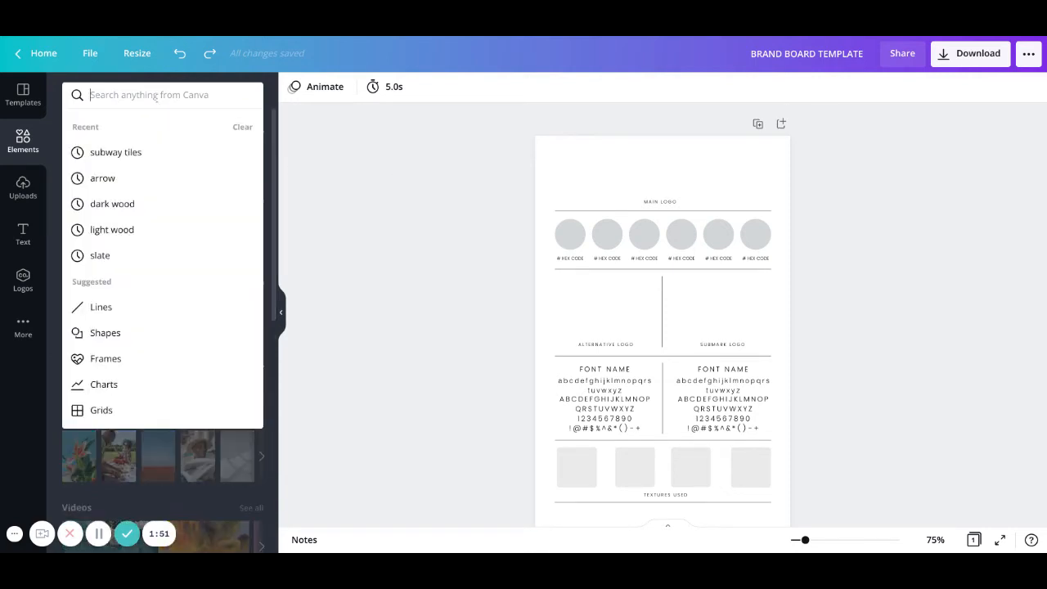
click(23, 233)
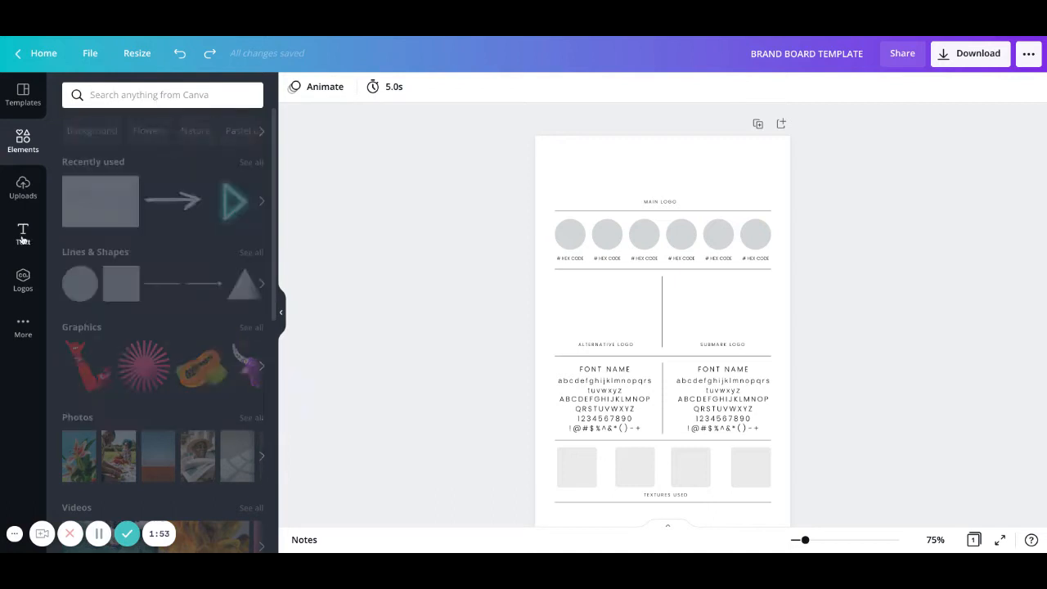
Add a heading text box containing the owner's full name.
click(164, 156)
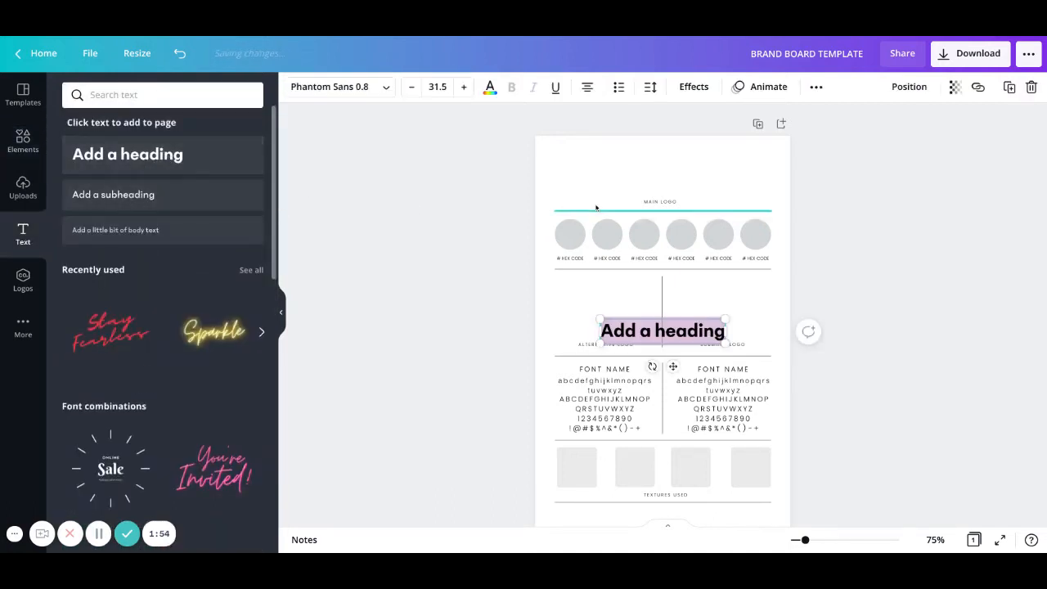
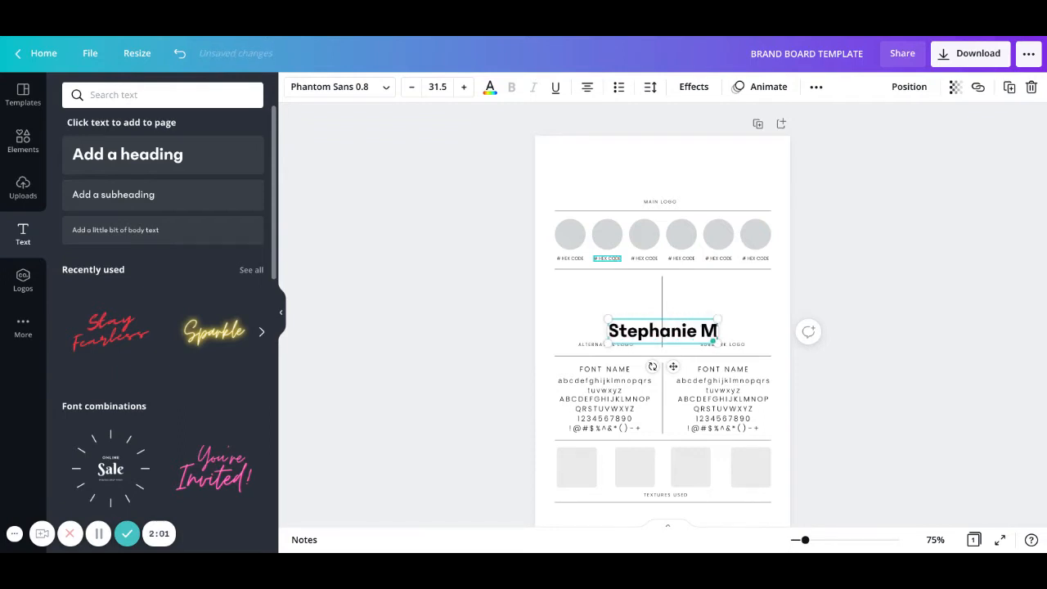
key(ctrl+a)
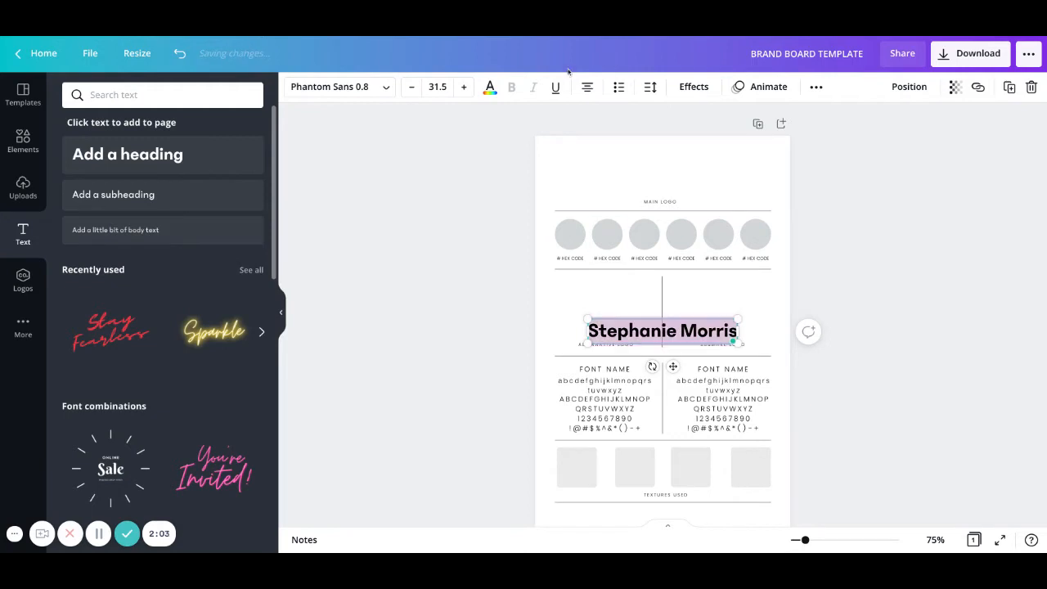
Set the name heading to the Handwriting font Bright Sunshine.
click(384, 88)
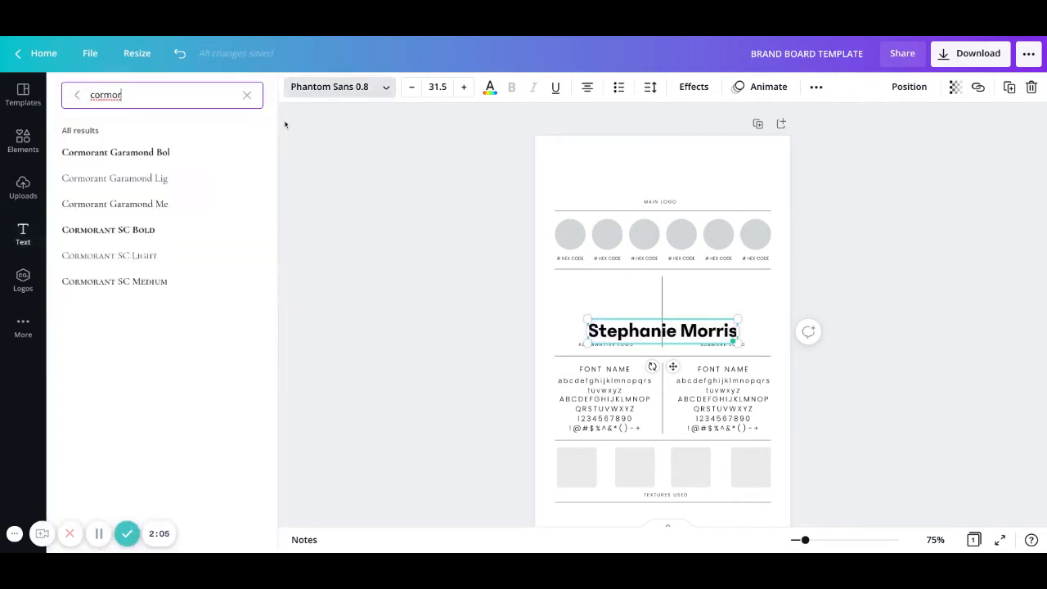
click(242, 95)
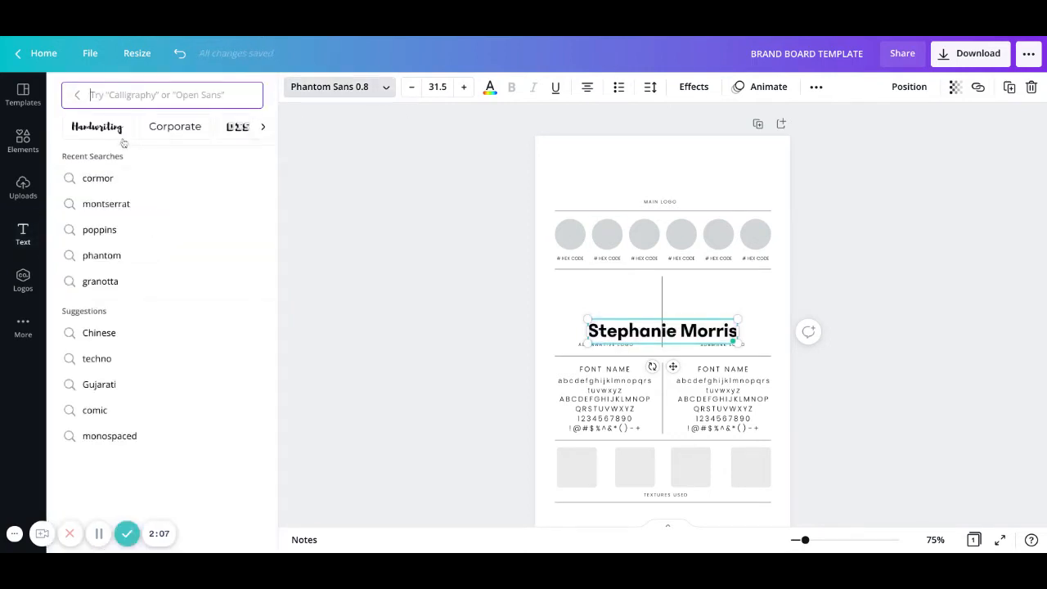
click(115, 131)
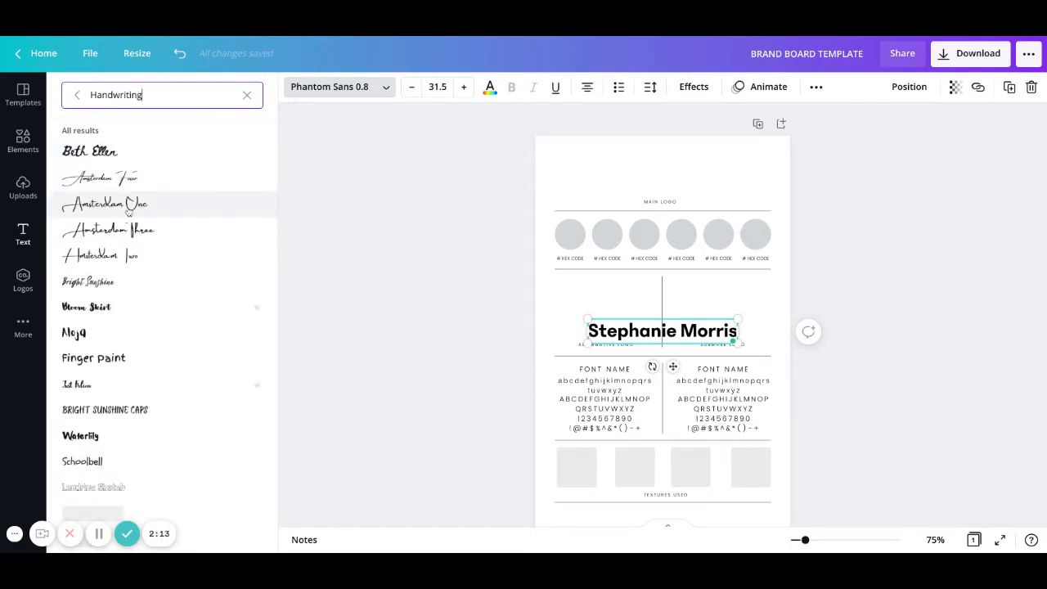
click(117, 283)
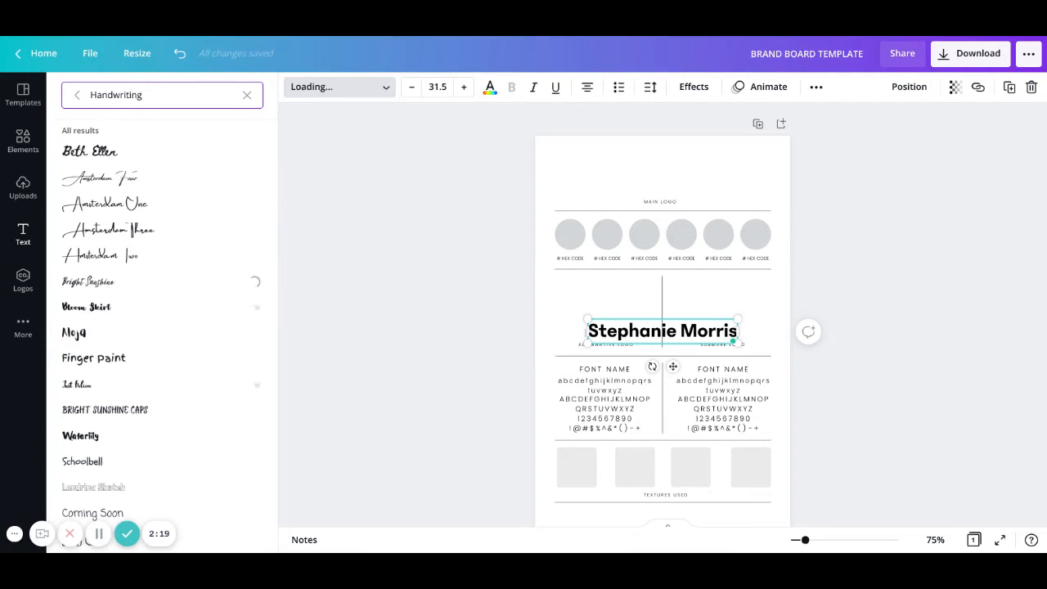
scroll(134, 295, down, 1)
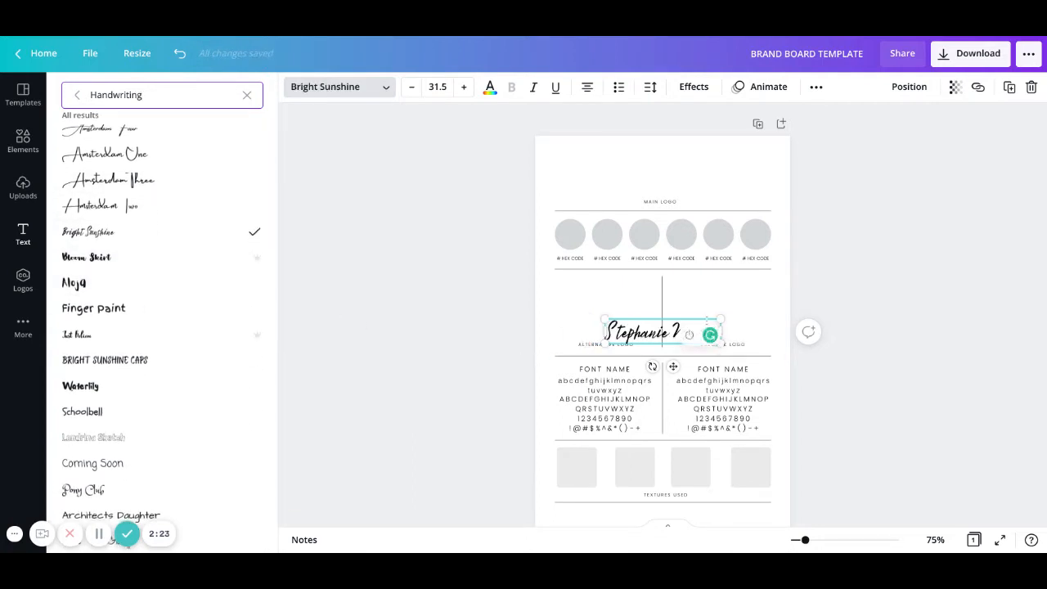
click(863, 276)
Move the name heading to the top of the brand board.
click(850, 319)
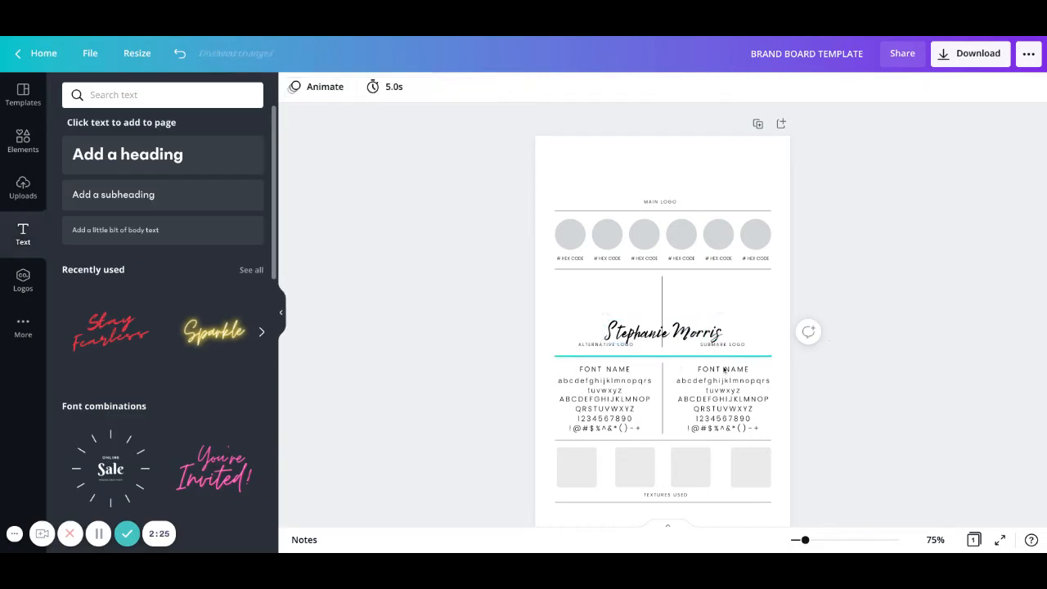
click(685, 338)
scroll(686, 338, down, 1)
drag(686, 338, 685, 169)
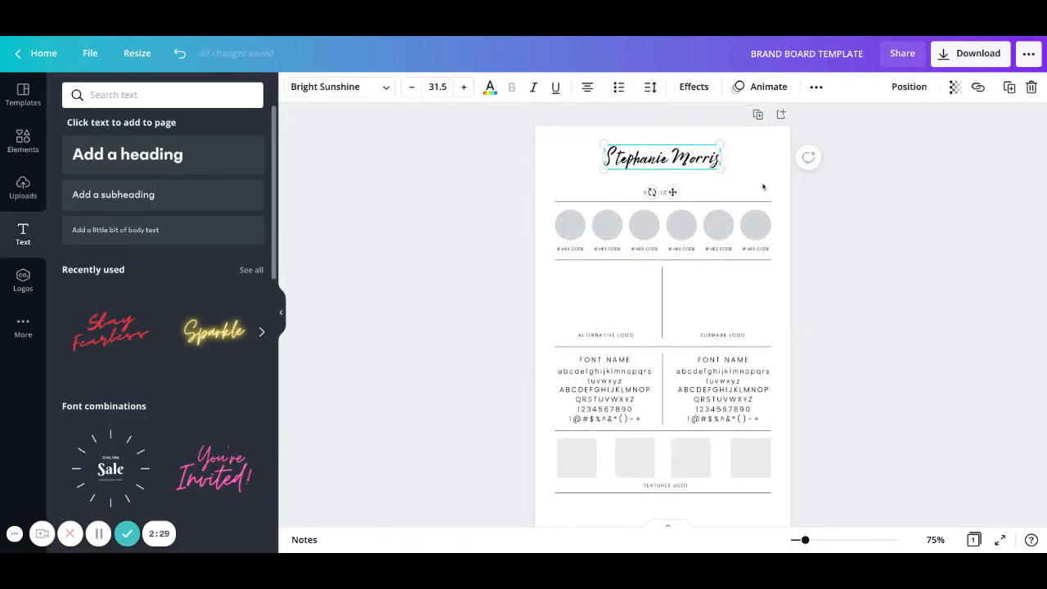
click(655, 178)
Add a second heading in Poppins Light, shrunk and placed just below the name.
click(144, 160)
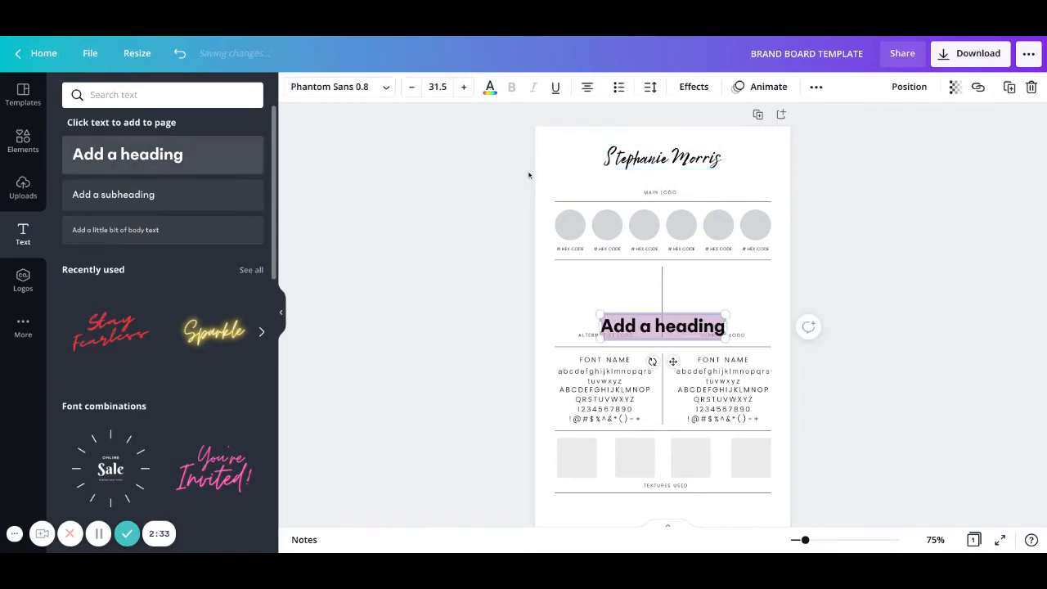
click(386, 88)
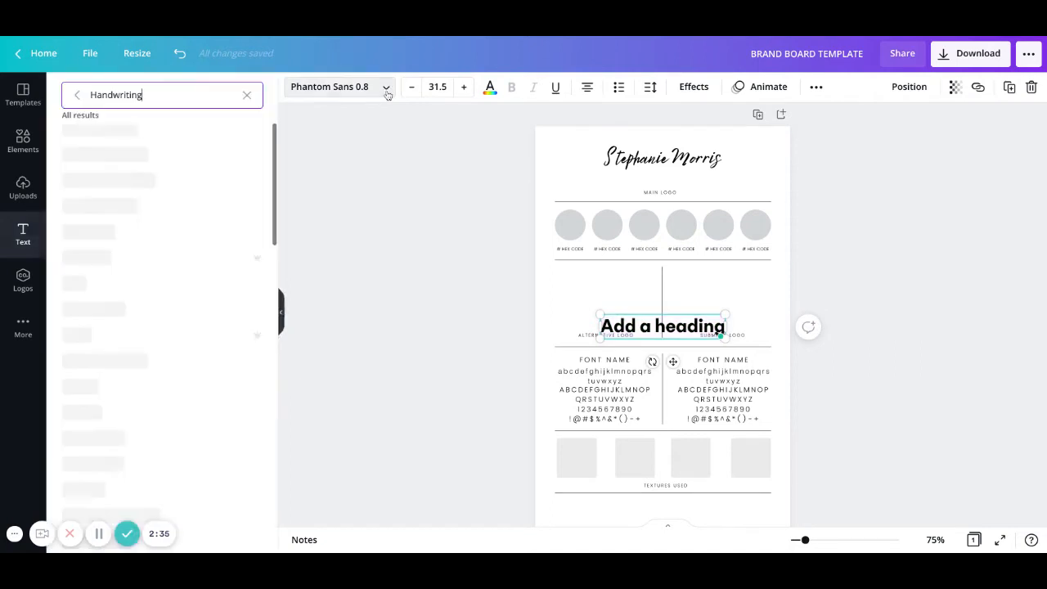
double_click(182, 95)
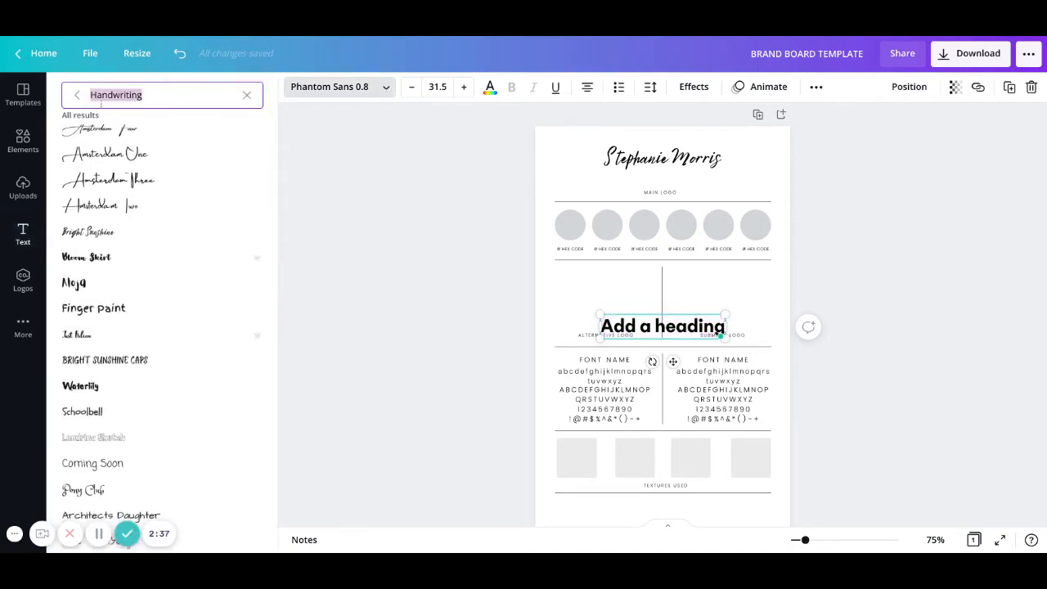
click(78, 95)
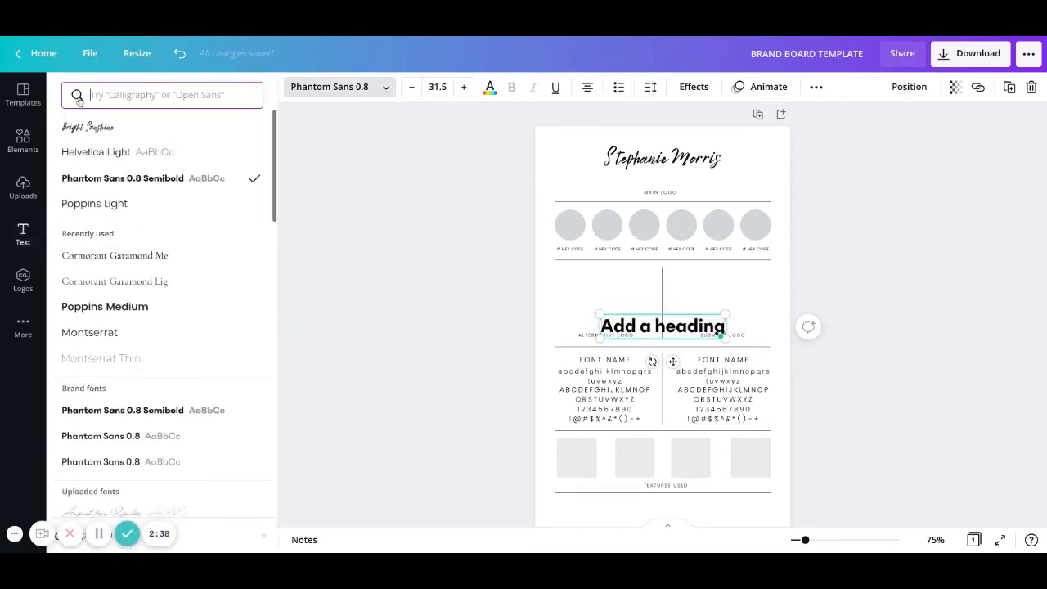
click(107, 203)
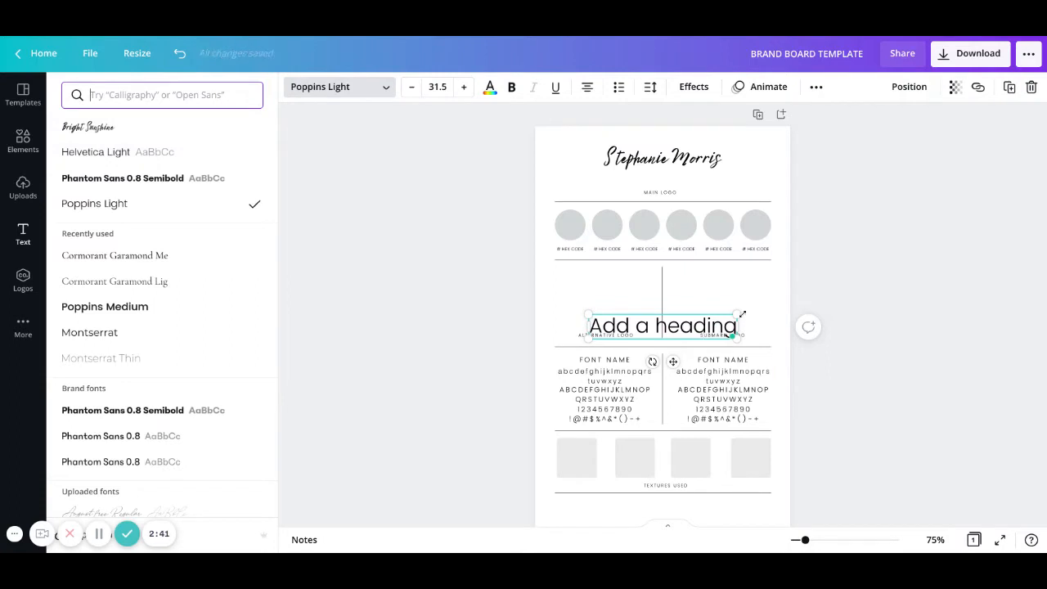
mouse_move(742, 315)
mouse_down()
mouse_move(666, 326)
mouse_move(687, 220)
mouse_move(683, 173)
mouse_move(692, 179)
mouse_up()
click(646, 331)
click(481, 309)
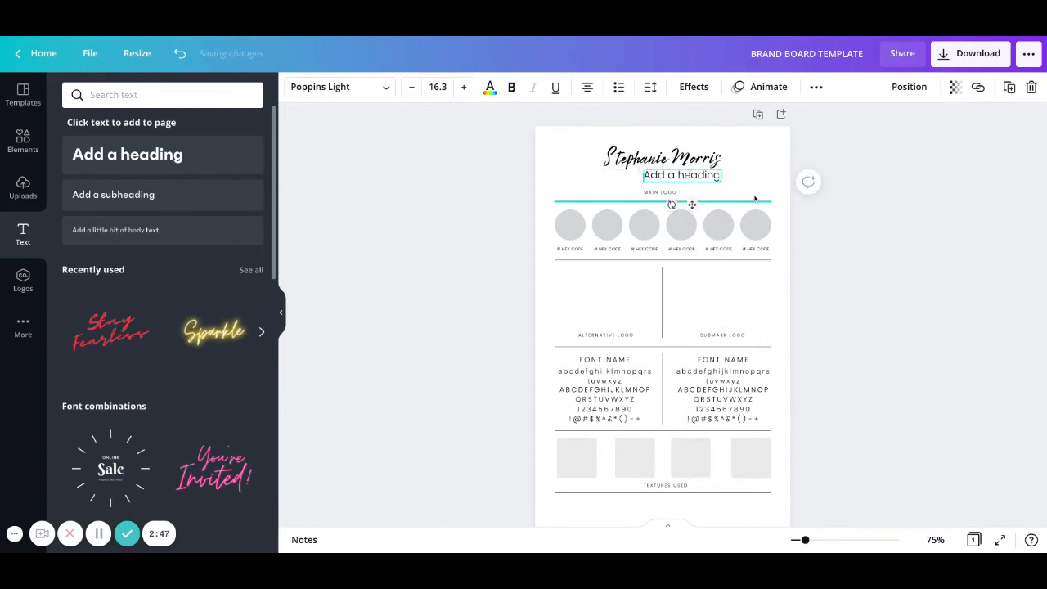
Change the placeholder heading text to 'Lifestyle Blog' and reduce it to size 13.3.
double_click(702, 184)
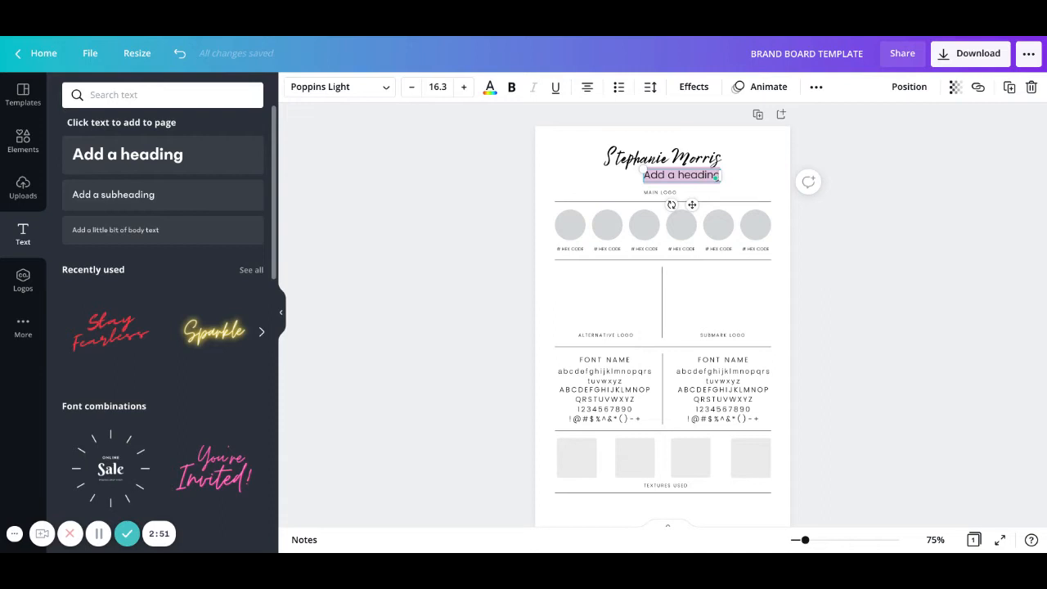
click(714, 177)
triple_click(683, 175)
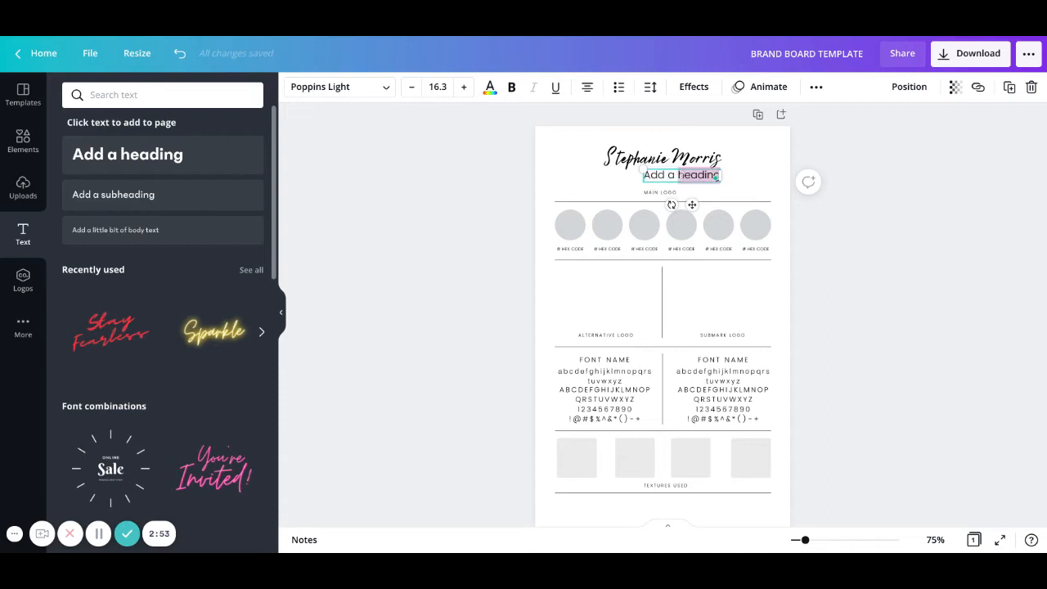
text(Lifestyle Blog)
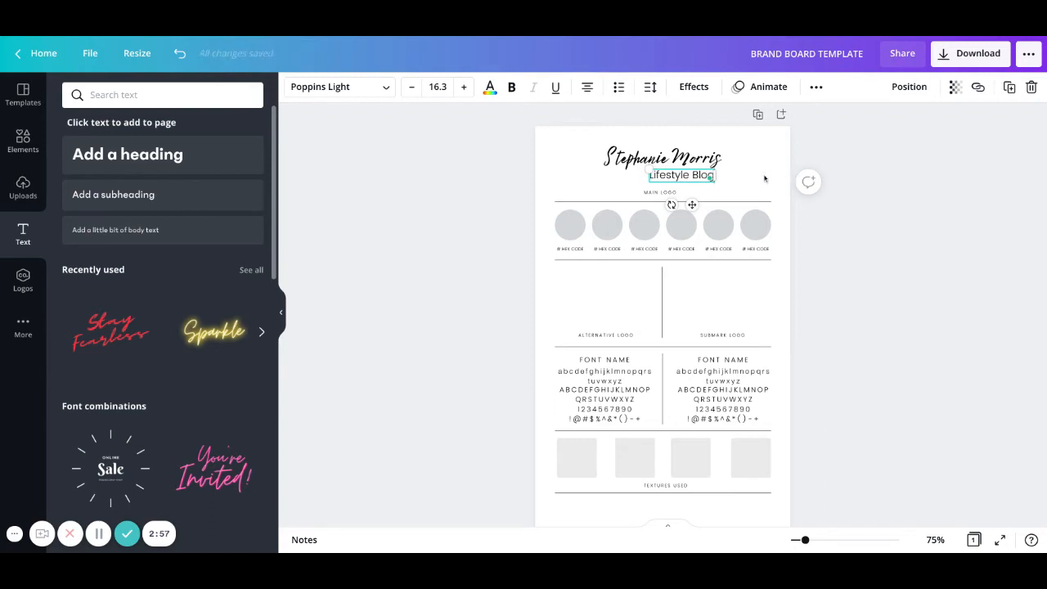
click(416, 92)
click(416, 93)
click(417, 92)
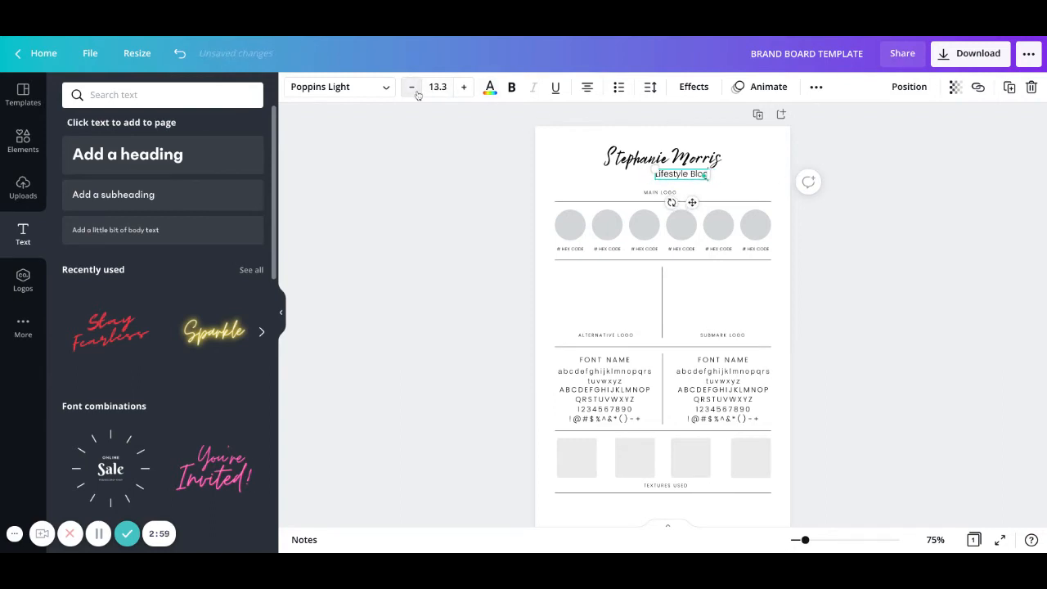
click(729, 178)
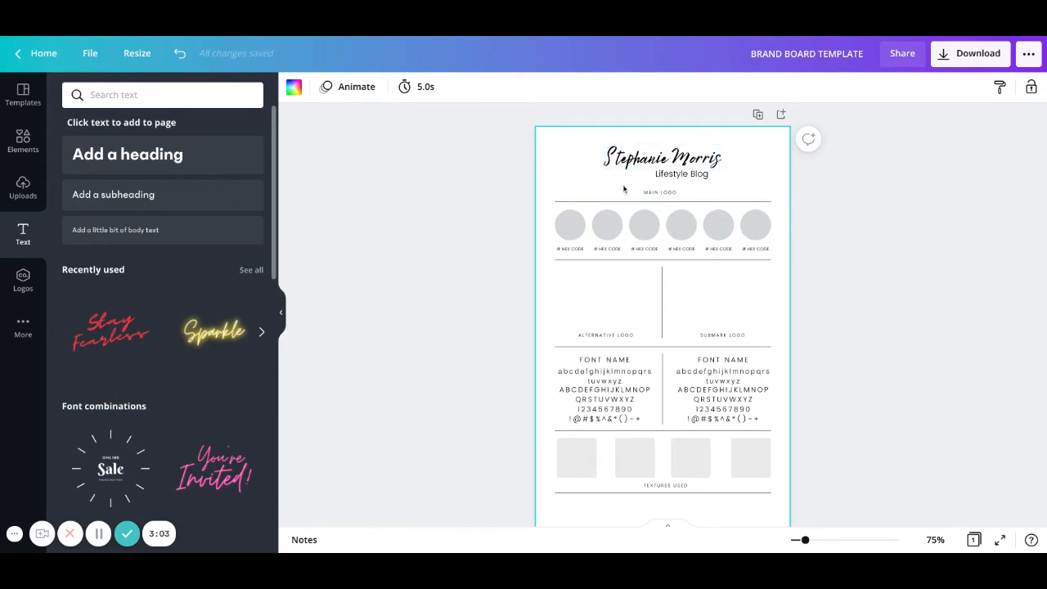
Delete the Lifestyle Blog and name text boxes from the top of the board.
click(677, 174)
key(Delete)
click(702, 165)
key(Delete)
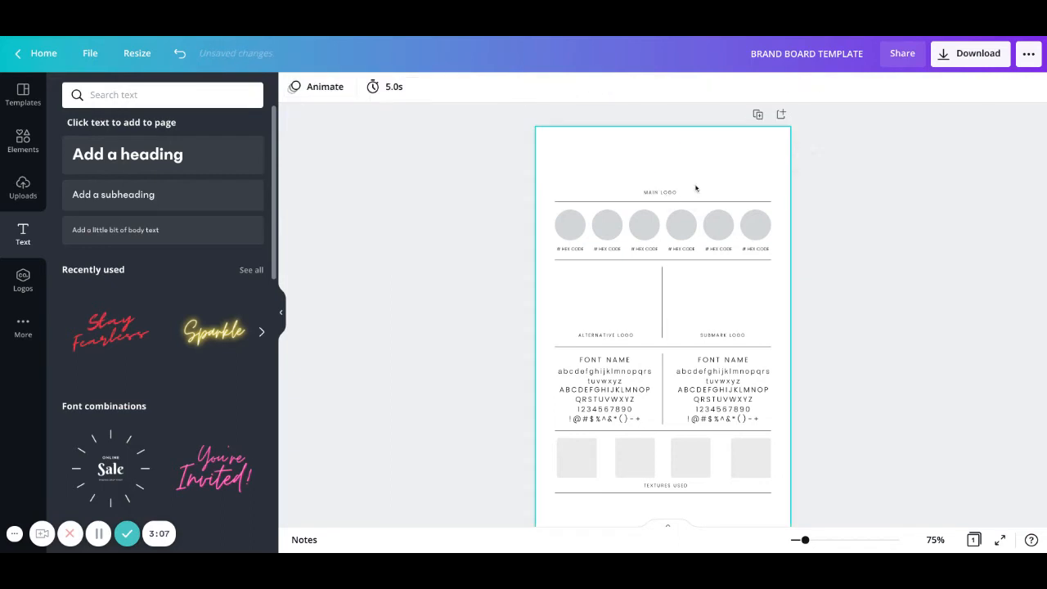
Search for 'Spar' and show the uploaded Spark logo files.
click(200, 92)
text(Spark)
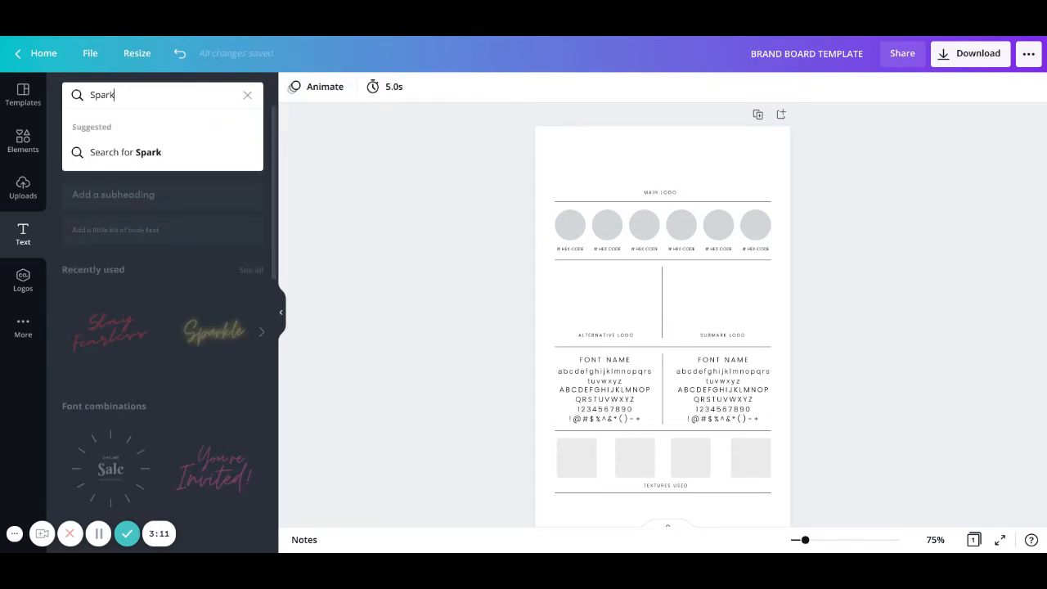
click(22, 139)
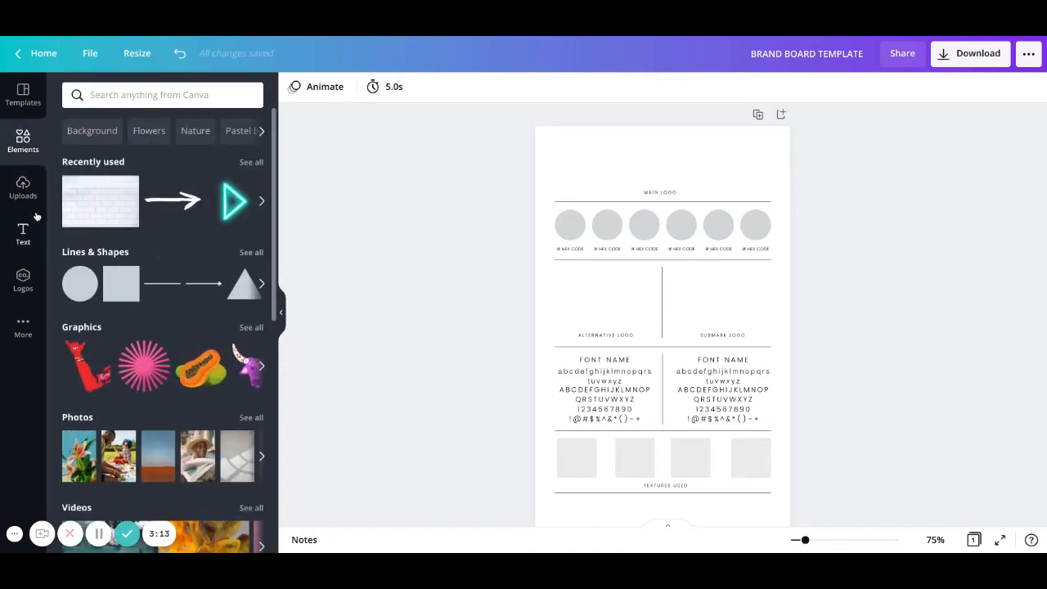
click(22, 186)
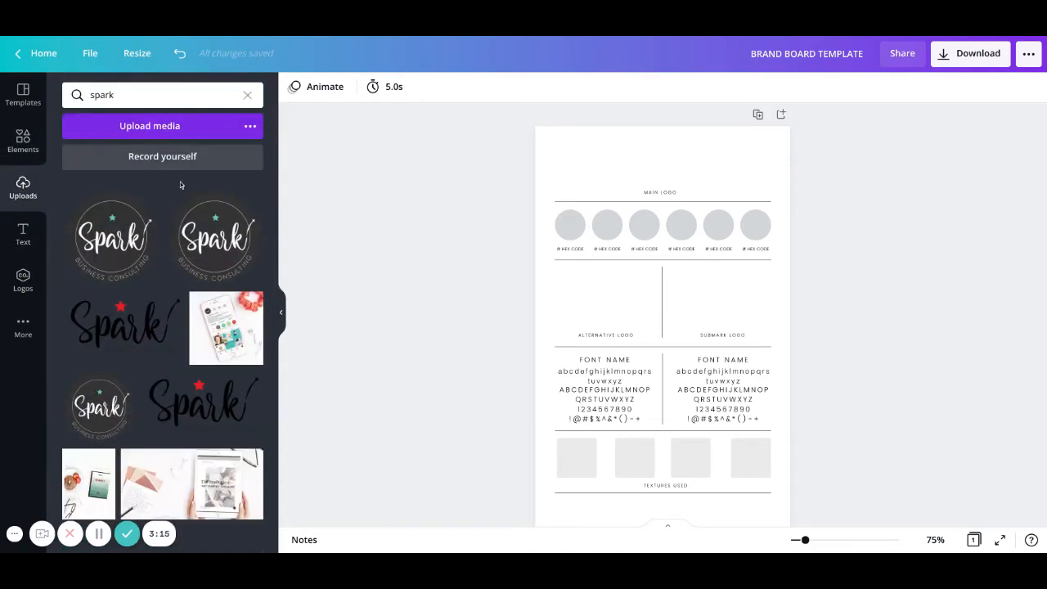
Add the black Spark script logo, shrink it and centre it above MAIN LOGO.
click(122, 334)
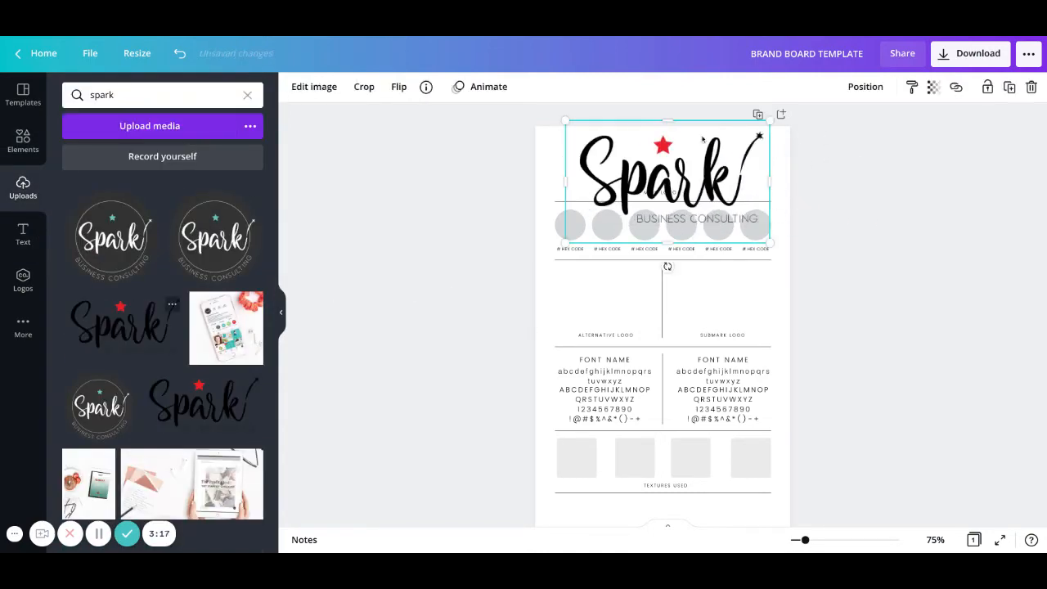
drag(770, 120, 692, 170)
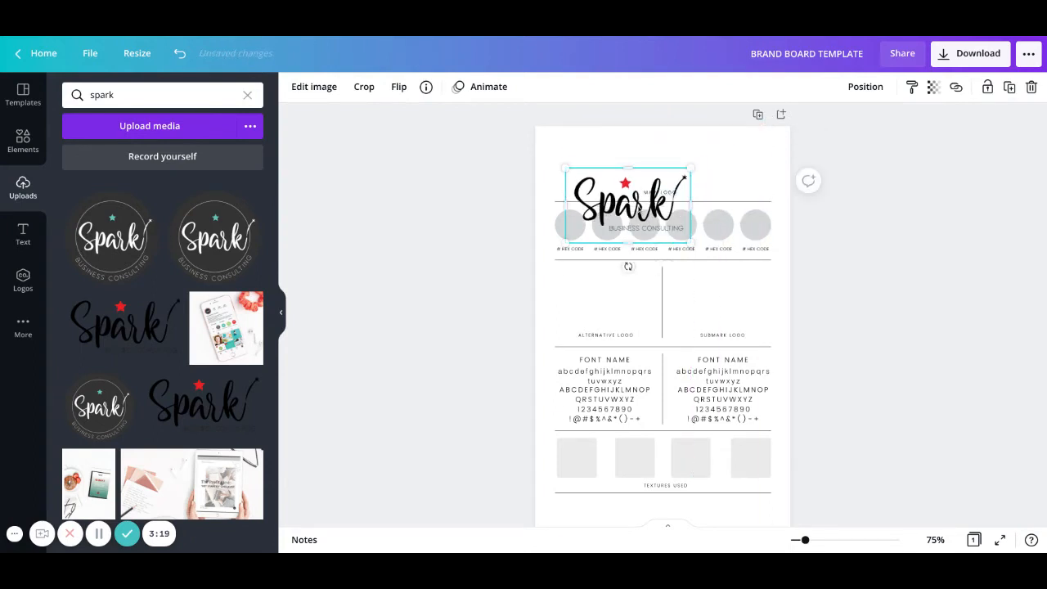
drag(614, 236, 641, 204)
drag(717, 118, 697, 129)
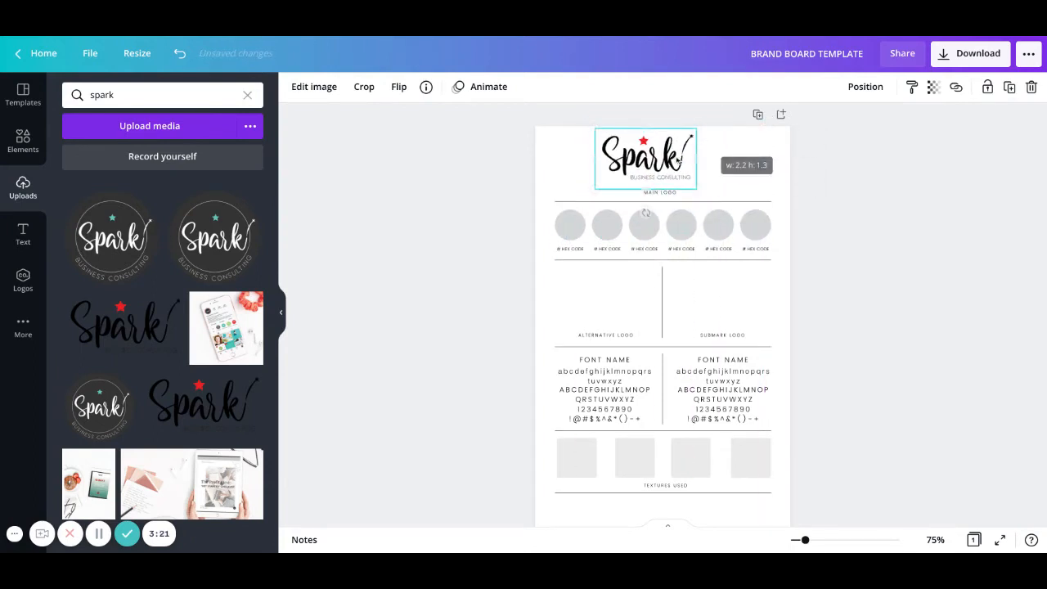
drag(670, 161, 680, 164)
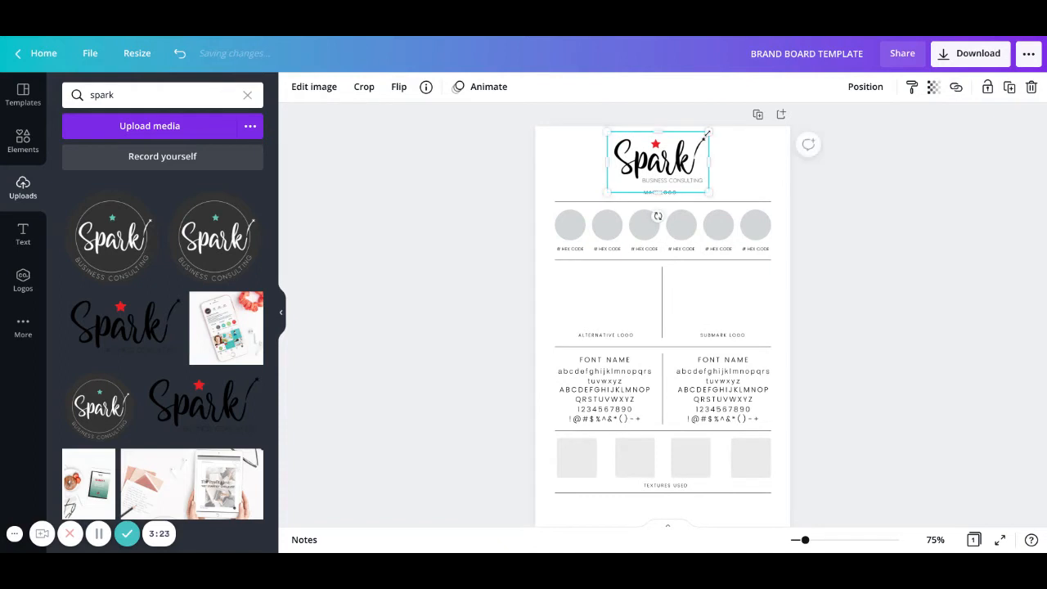
drag(708, 131, 695, 136)
drag(676, 171, 683, 172)
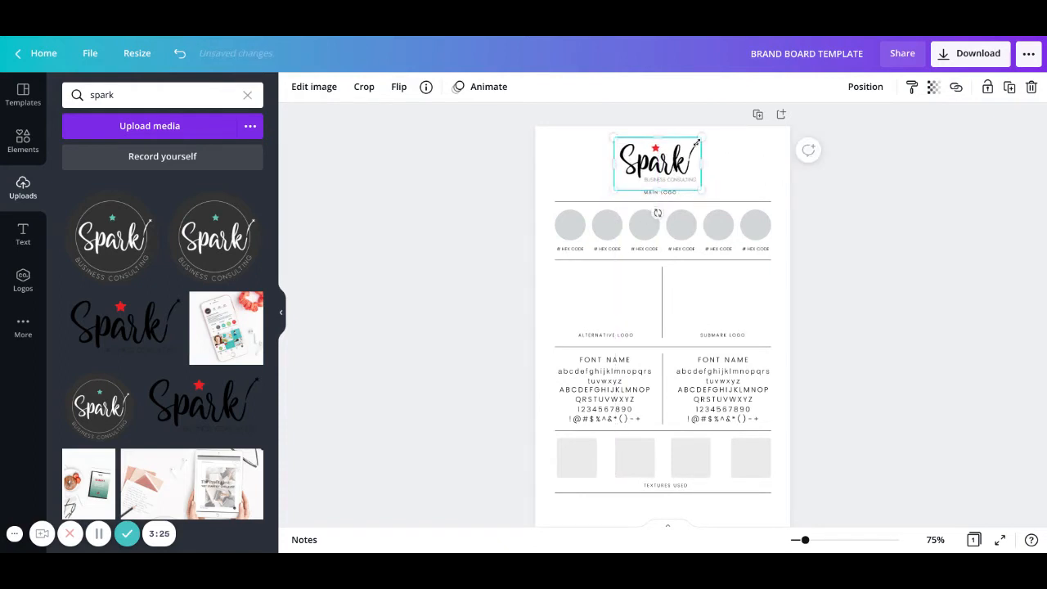
drag(701, 138, 675, 167)
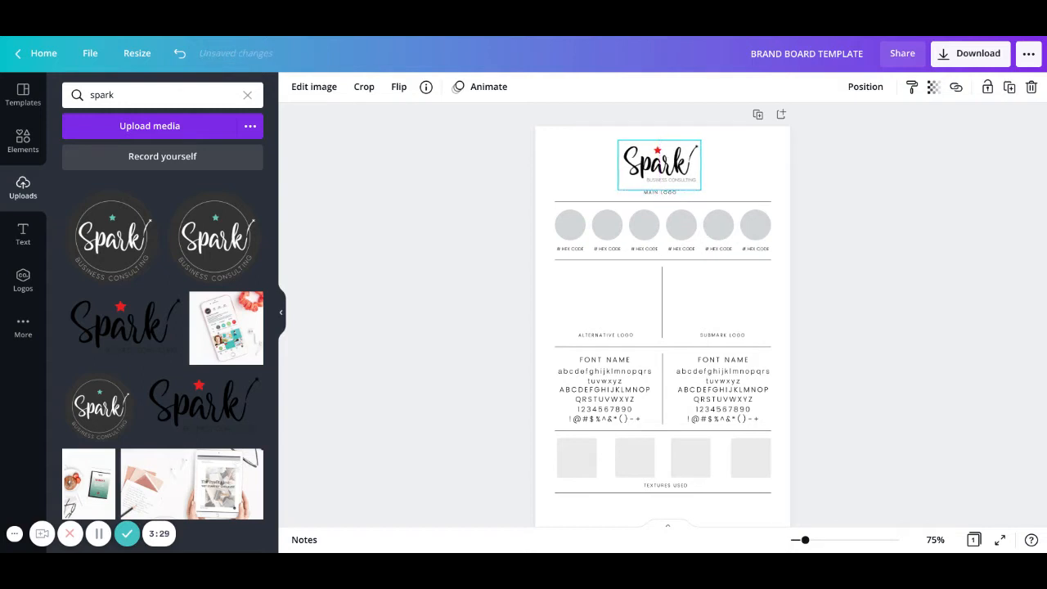
click(738, 178)
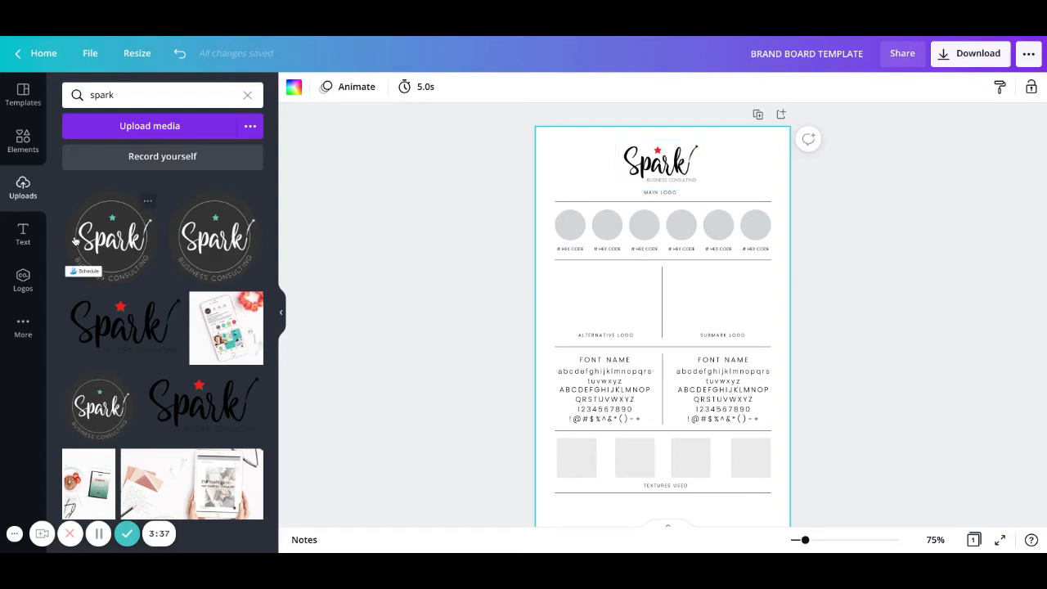
Add the circular dark Spark logo, shrunk to fit inside the Alternative Logo box.
click(113, 237)
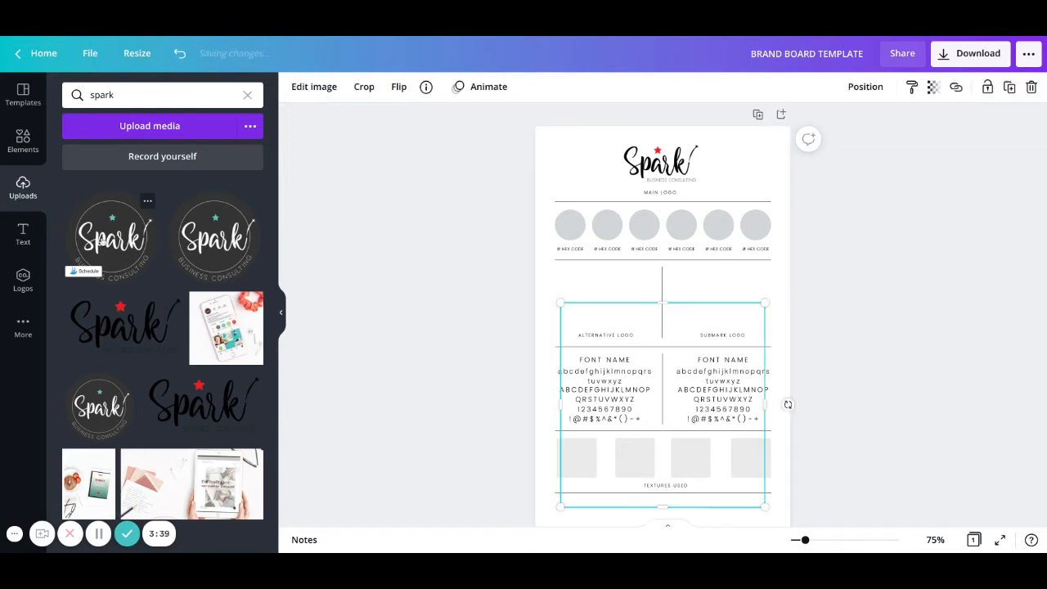
drag(685, 347, 666, 271)
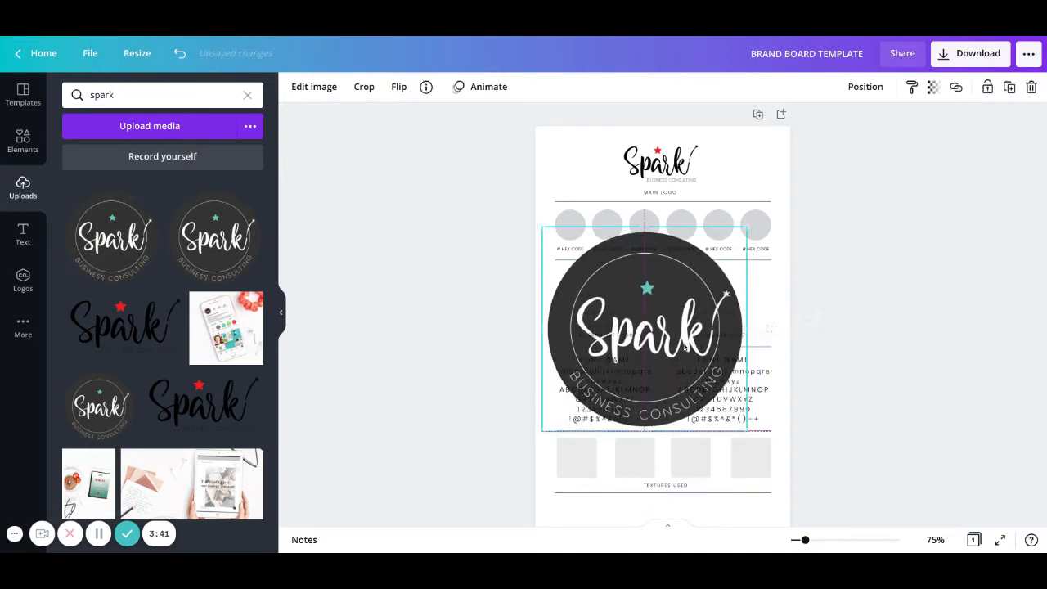
drag(747, 226, 664, 310)
drag(603, 452, 619, 402)
drag(676, 259, 610, 298)
click(701, 293)
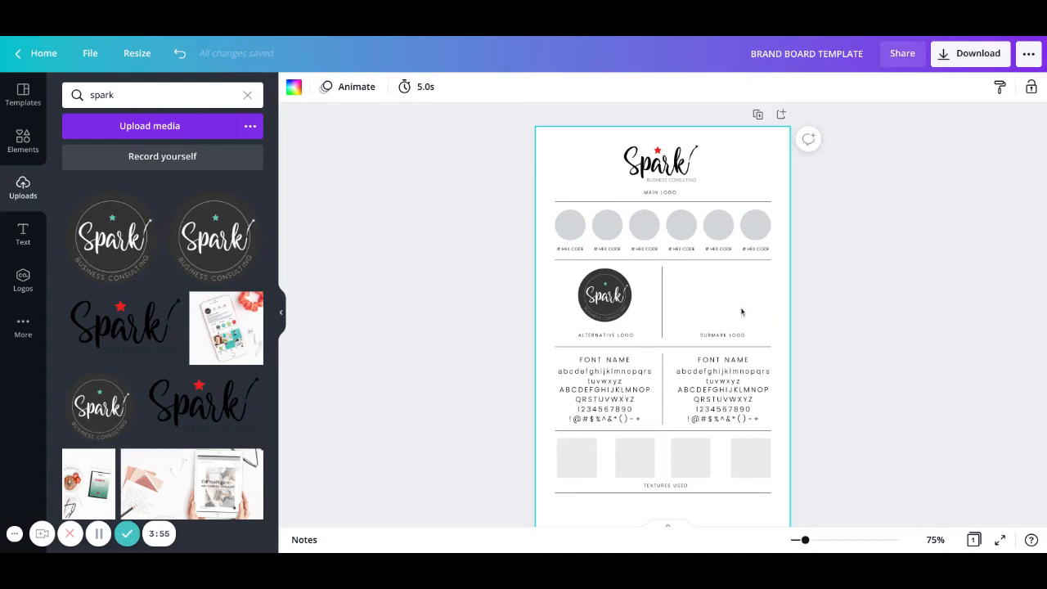
Shrink the alternative Spark logo slightly and re-centre it above ALTERNATIVE LOGO.
click(606, 294)
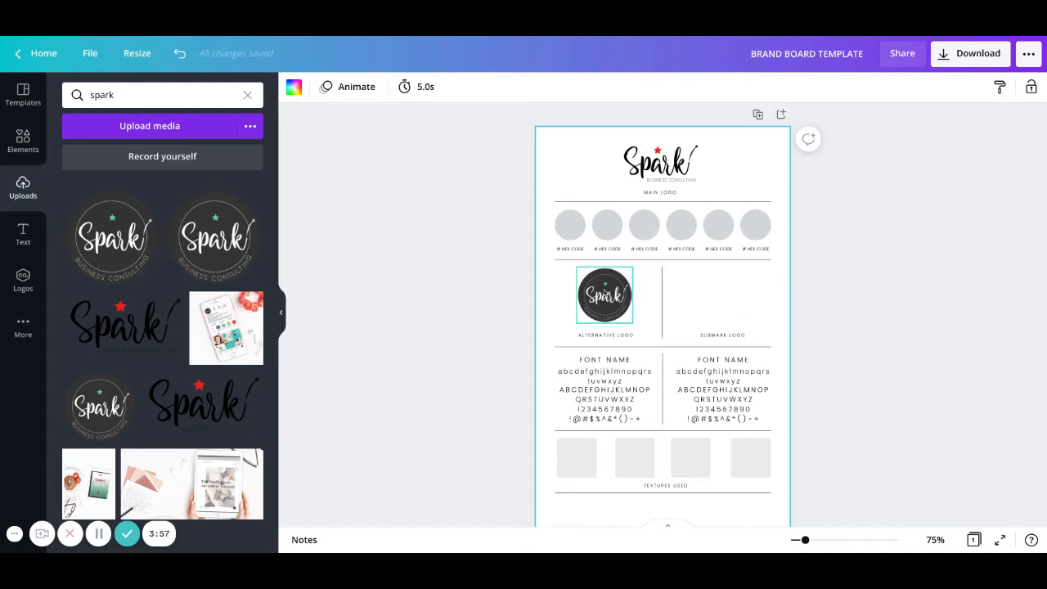
drag(632, 270, 617, 303)
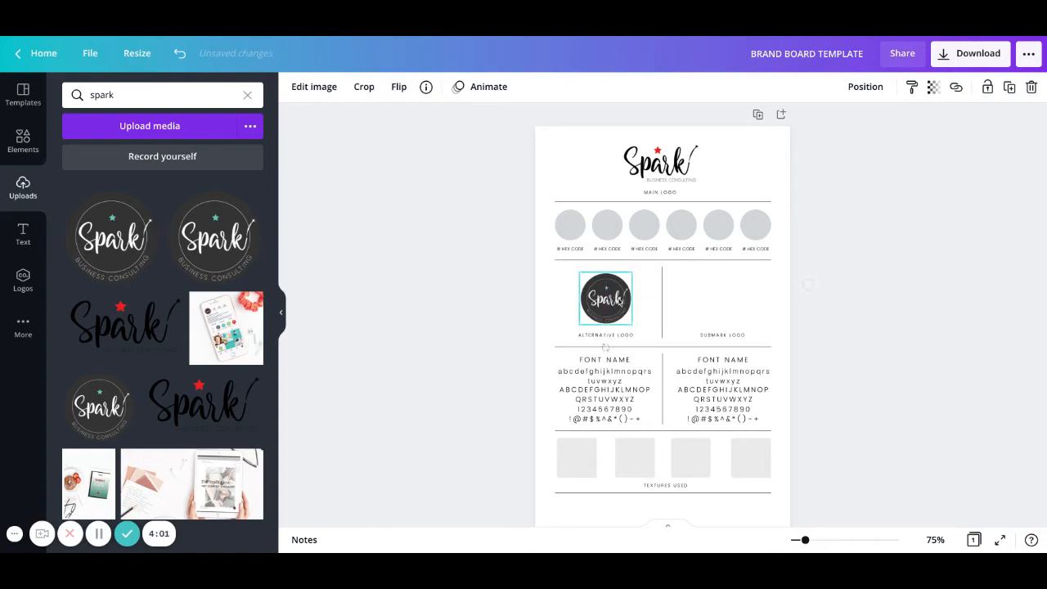
click(552, 287)
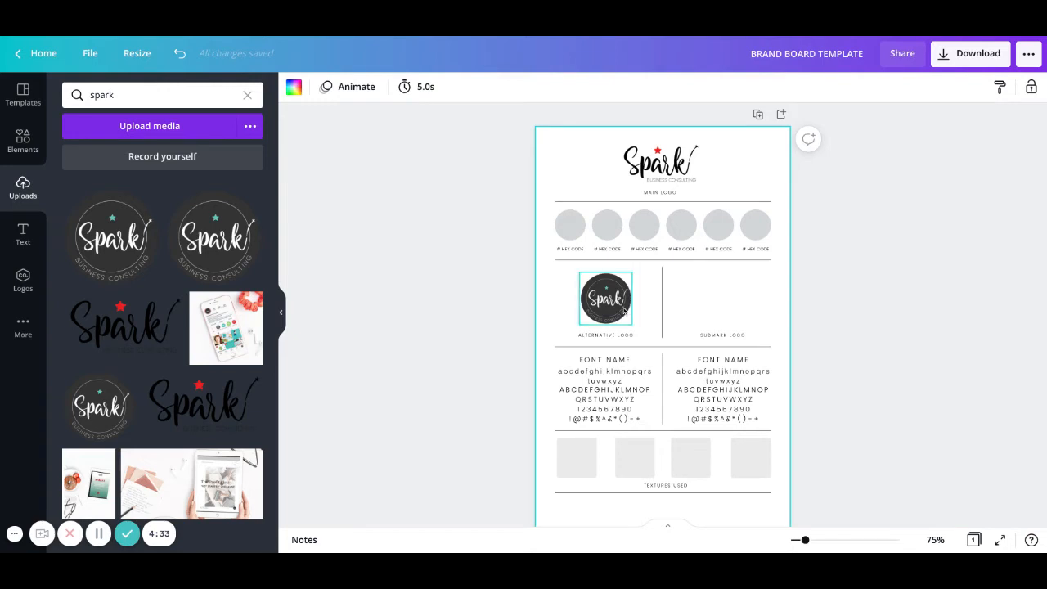
click(490, 295)
click(605, 297)
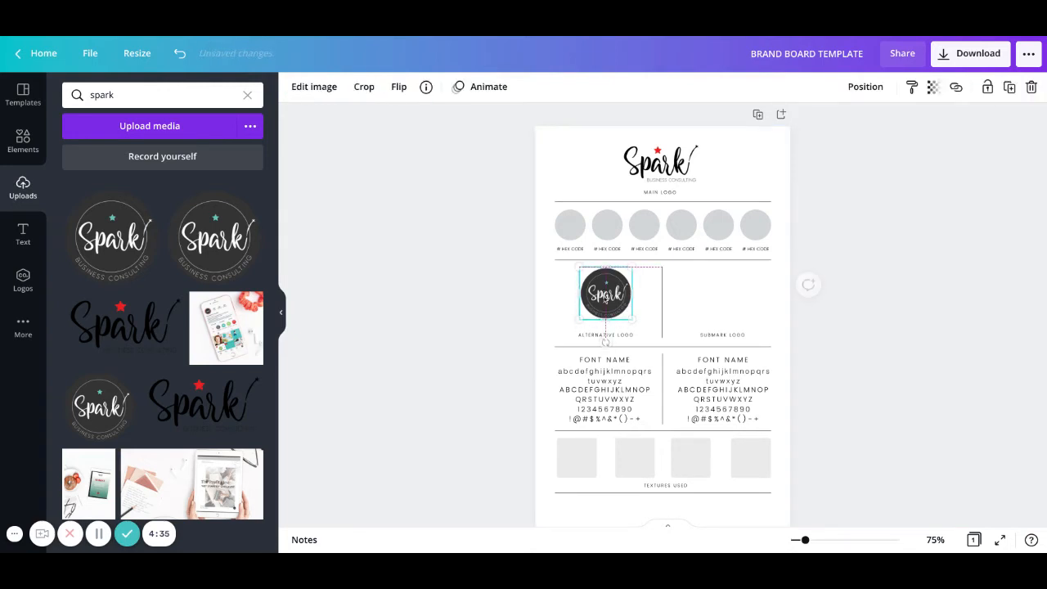
click(528, 298)
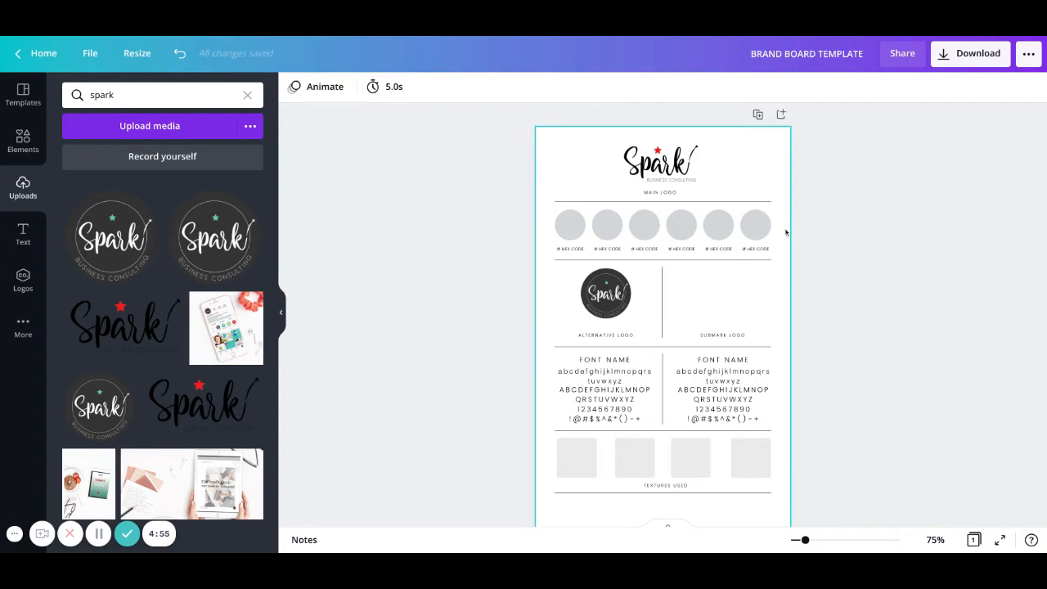
Fill the first colour swatch circle with the Spark brand red.
drag(786, 233, 573, 227)
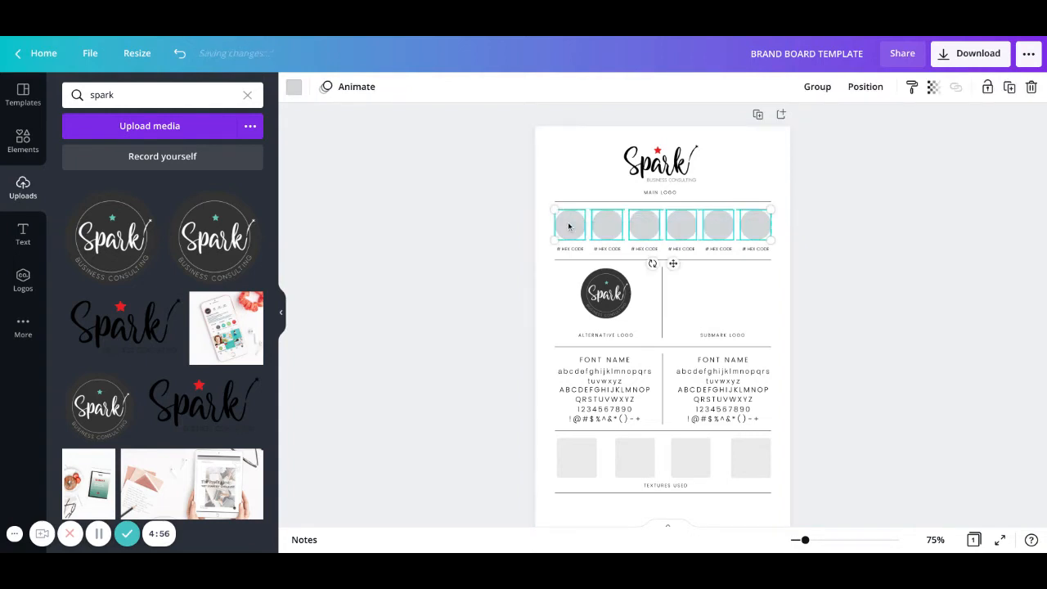
click(522, 228)
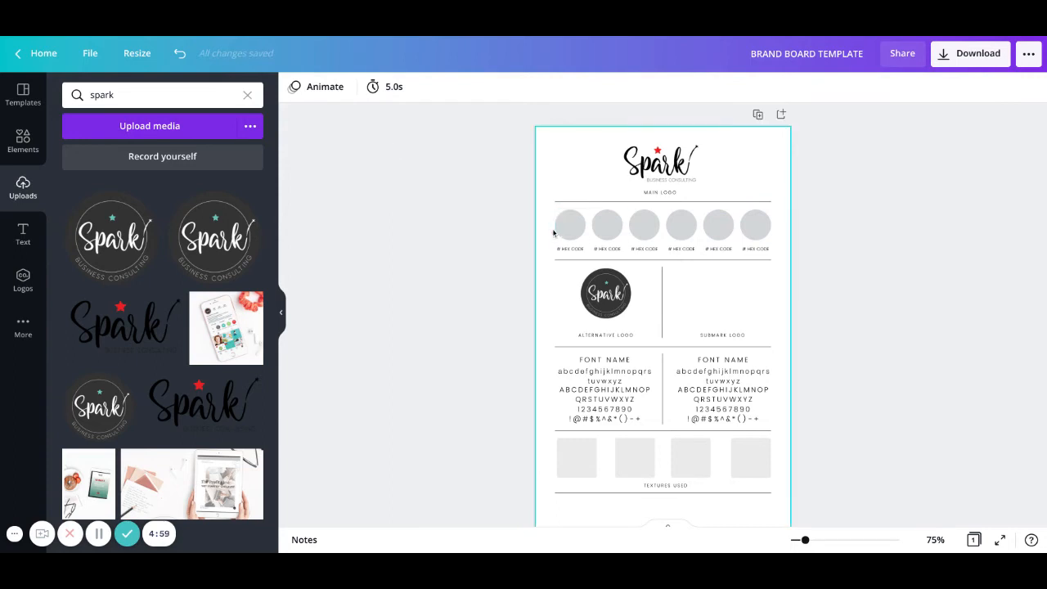
click(558, 229)
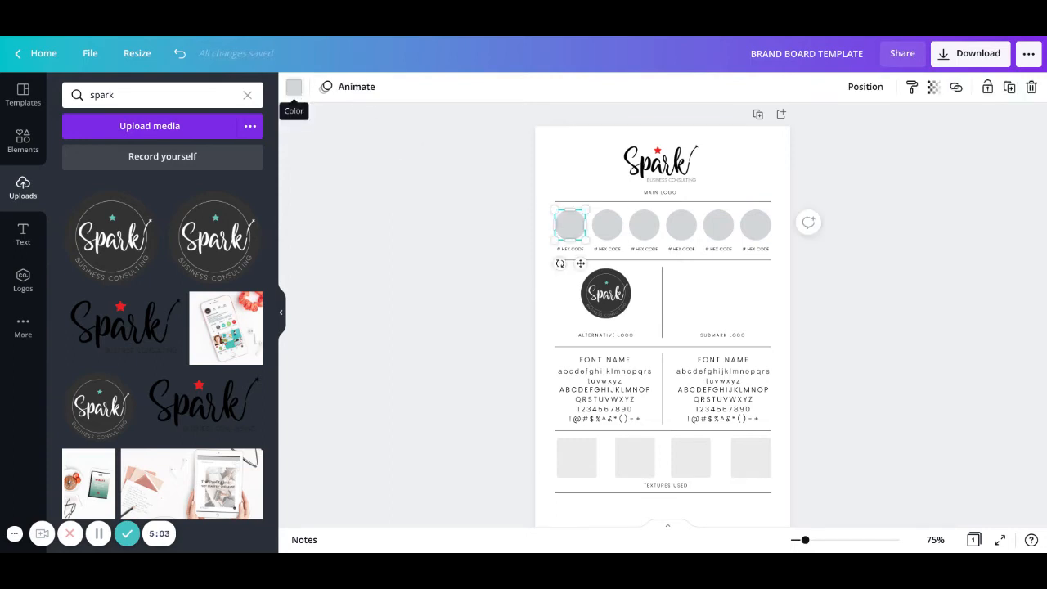
click(297, 95)
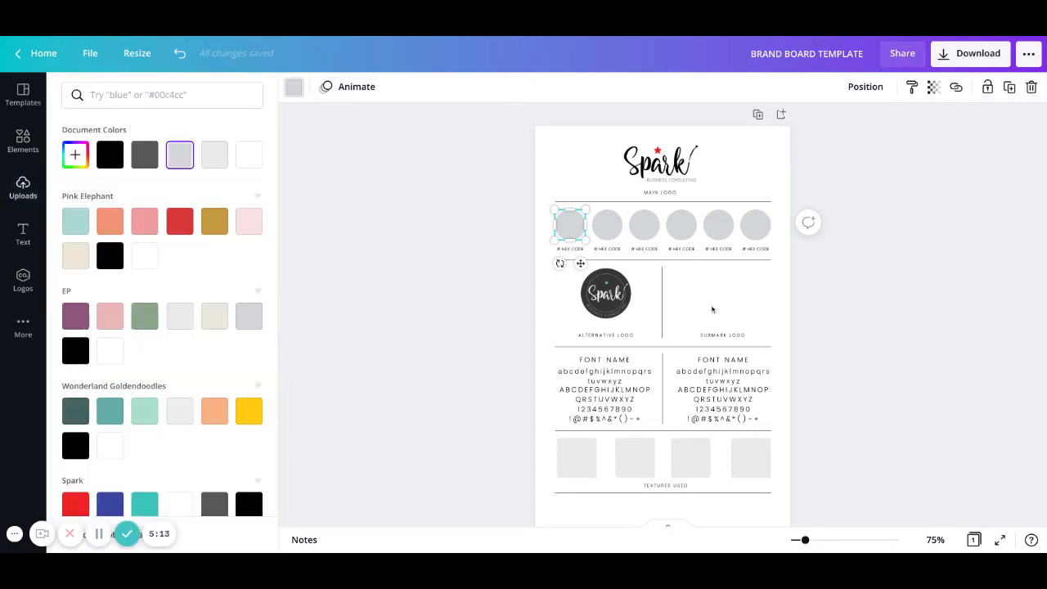
scroll(135, 268, down, 2)
scroll(135, 268, down, 2)
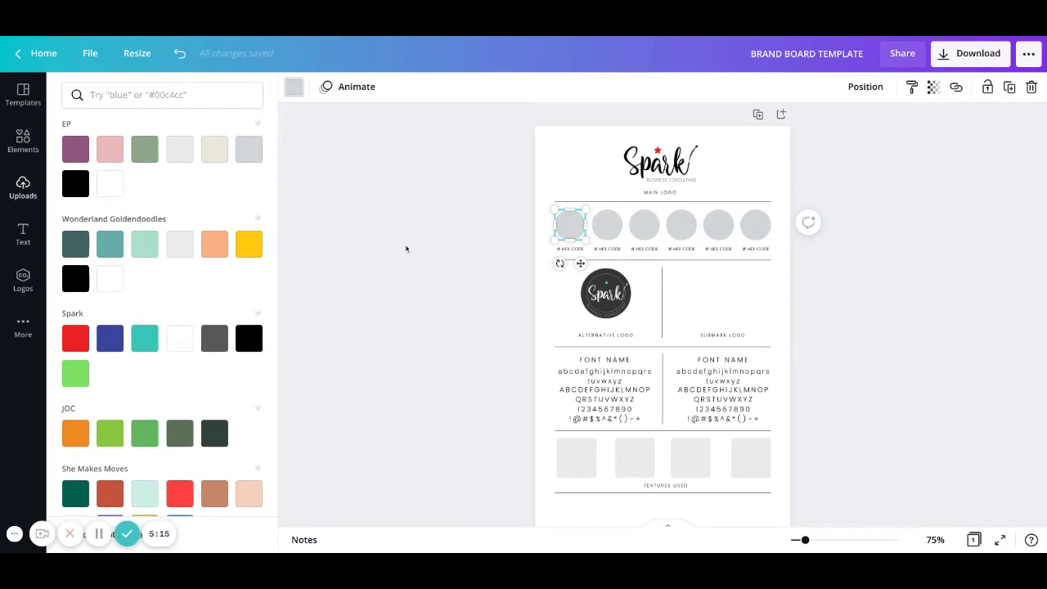
click(75, 332)
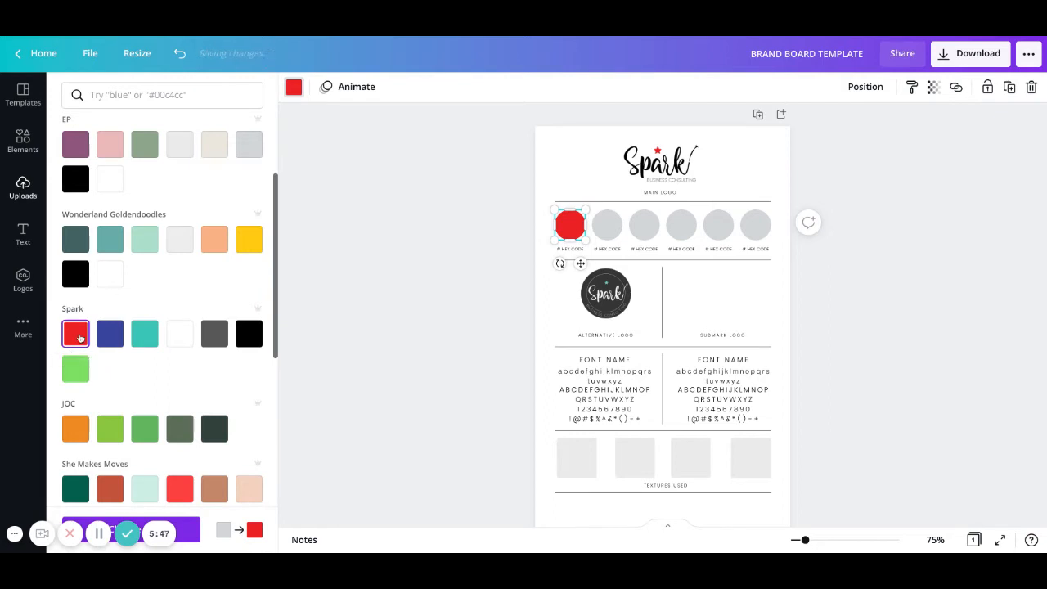
Confirm the red's hex value is #ED2024 in the colour picker.
scroll(102, 338, up, 1)
scroll(103, 338, up, 4)
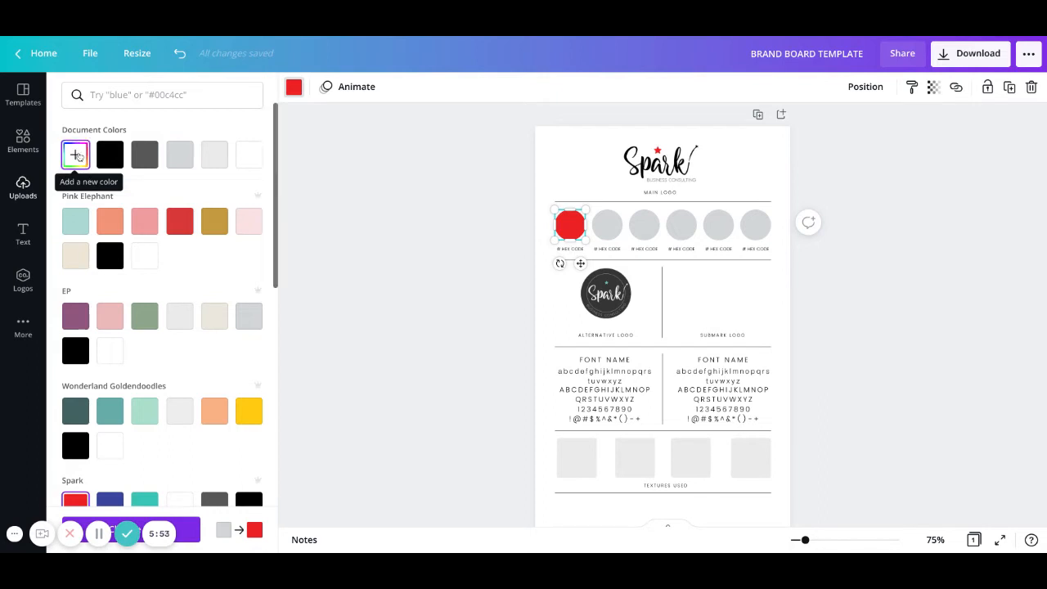
click(75, 155)
key(ctrl+c)
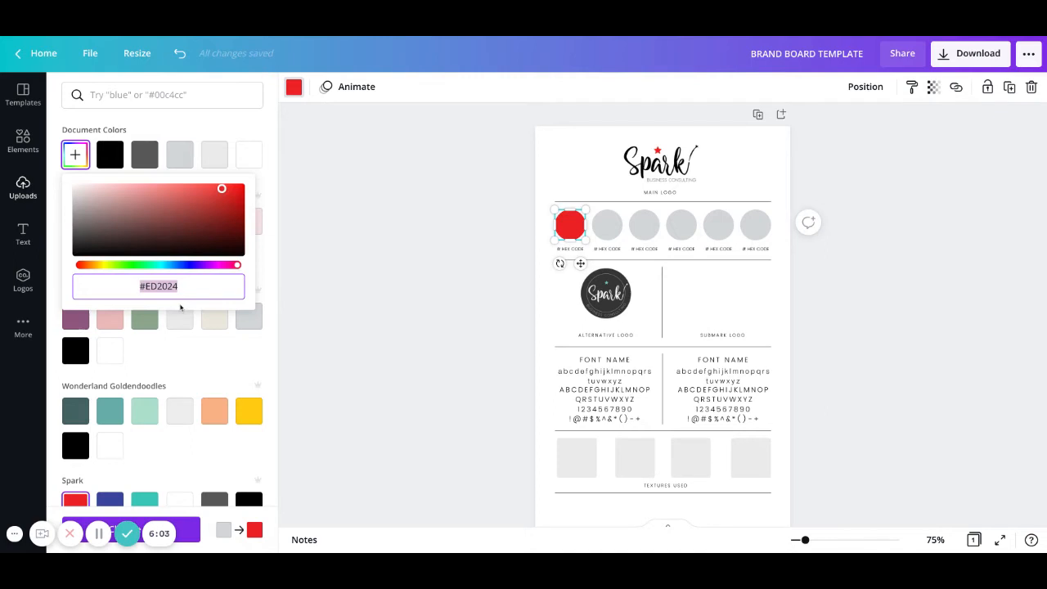
click(572, 249)
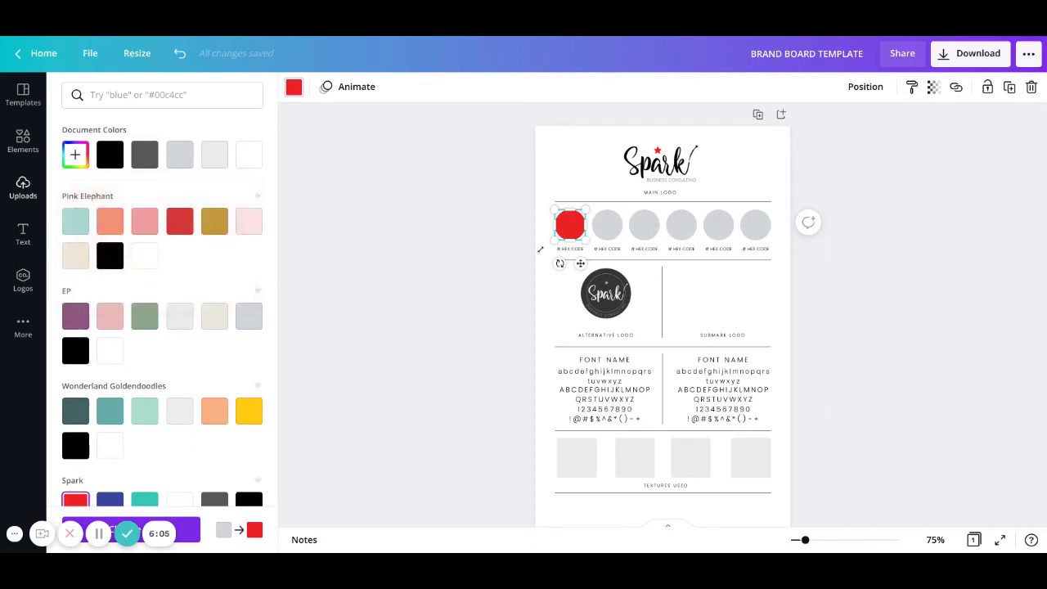
click(508, 262)
Paste #ED2024 over the first '# HEX CODE' label beneath the red swatch.
double_click(570, 251)
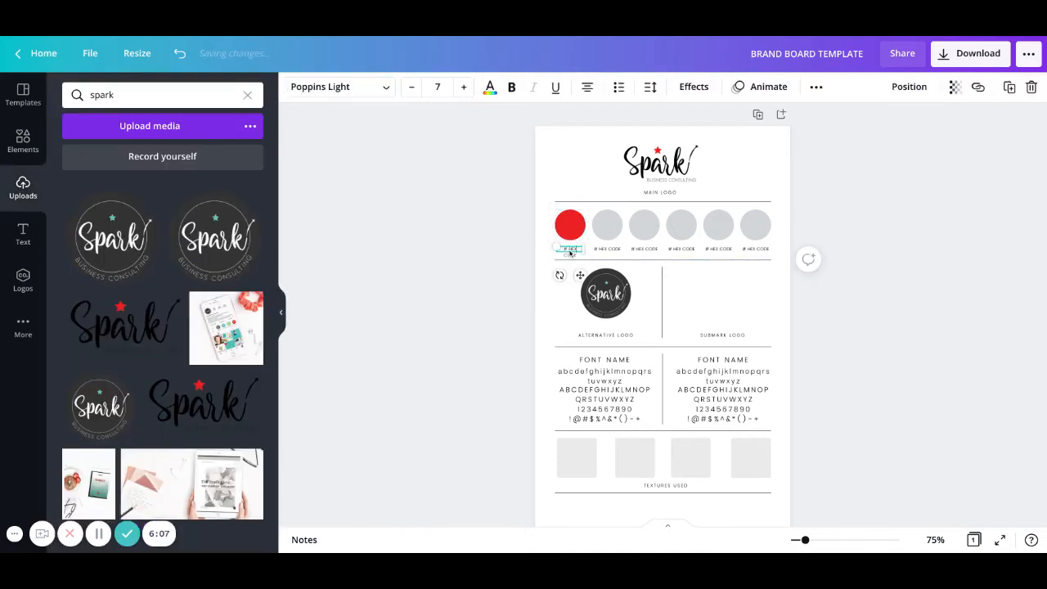
key(ctrl+v)
click(416, 281)
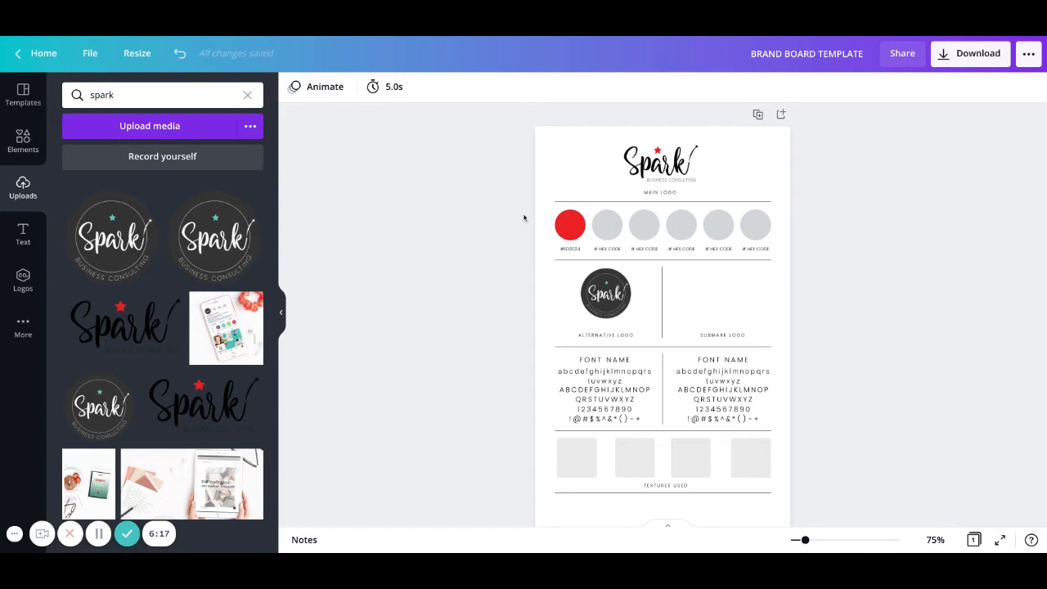
double_click(577, 254)
Colour the second swatch Spark blue and the third Spark teal.
click(607, 225)
click(294, 87)
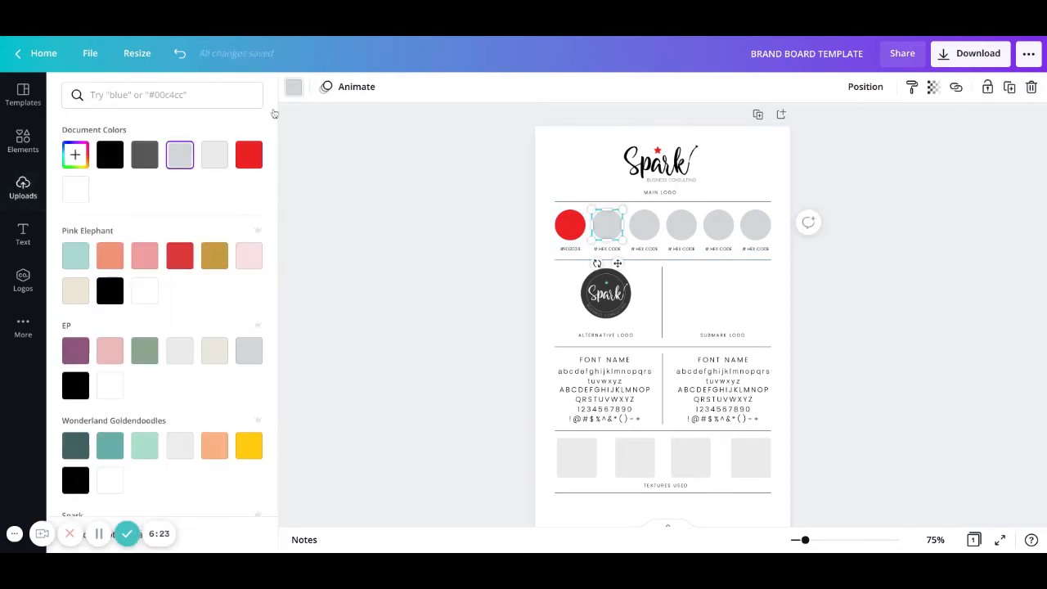
scroll(124, 423, down, 1)
scroll(124, 424, down, 3)
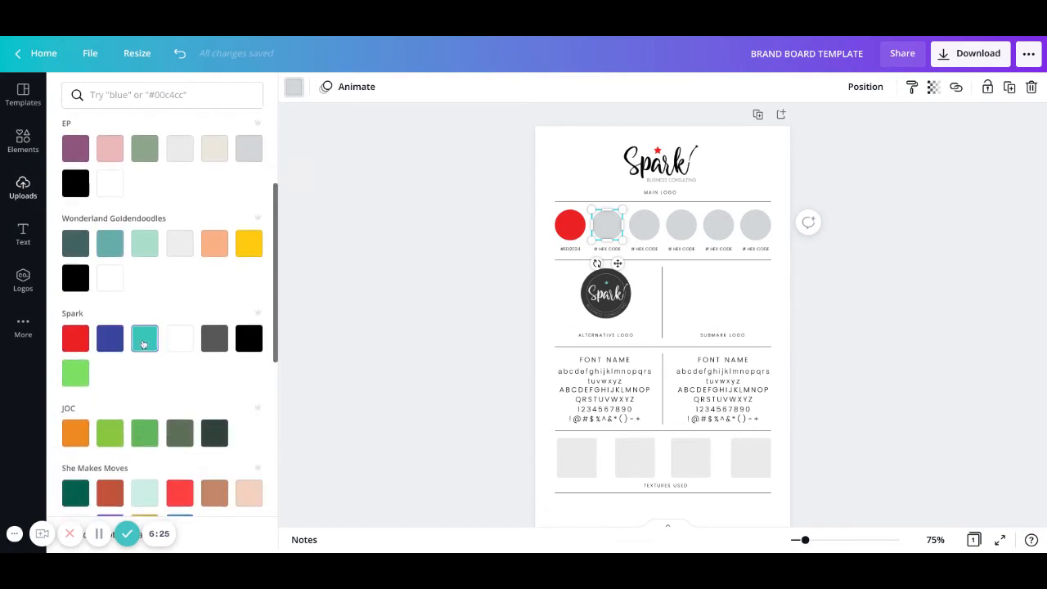
click(110, 338)
click(642, 224)
click(144, 338)
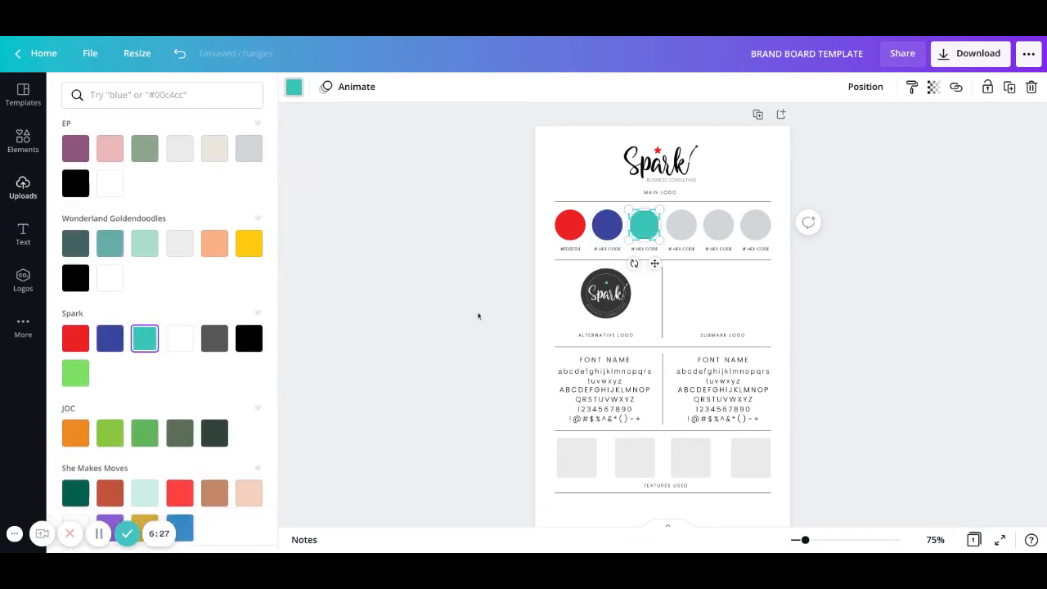
Colour the fourth swatch white, the fifth Spark dark grey and the sixth black.
click(669, 236)
click(214, 338)
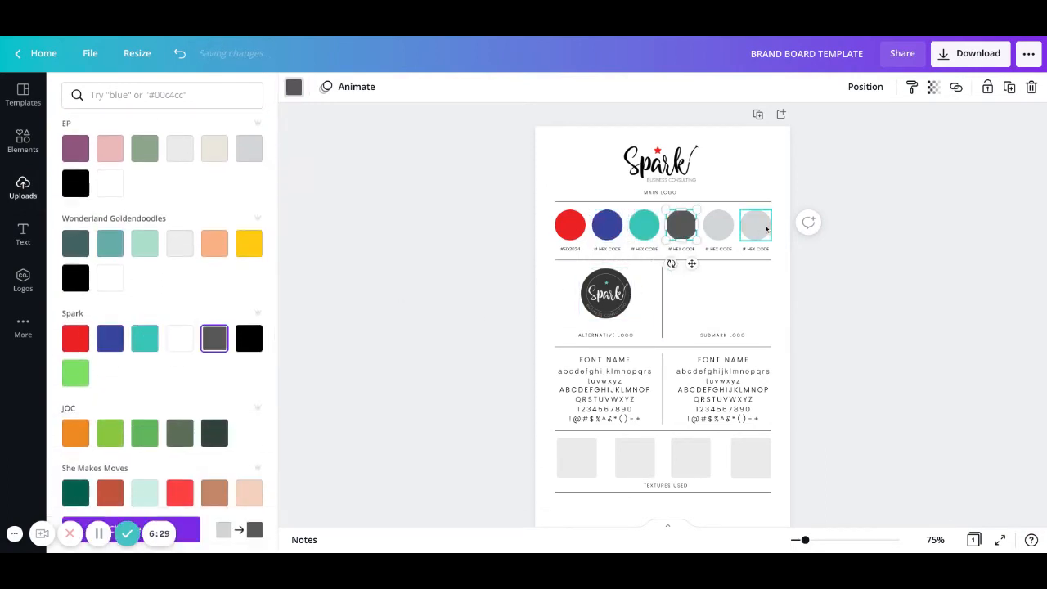
click(179, 338)
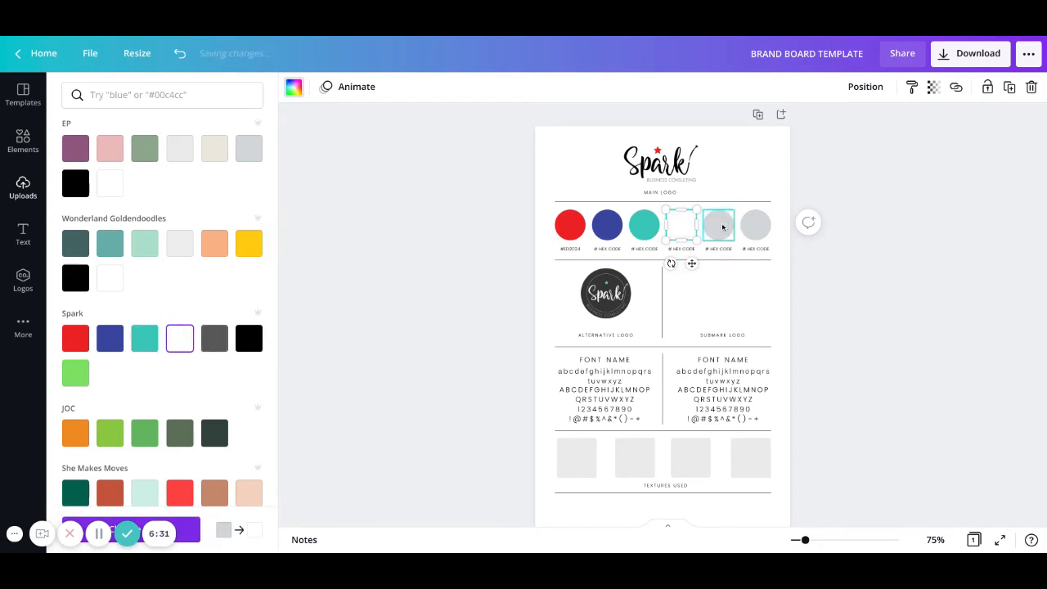
click(722, 227)
click(216, 339)
click(754, 225)
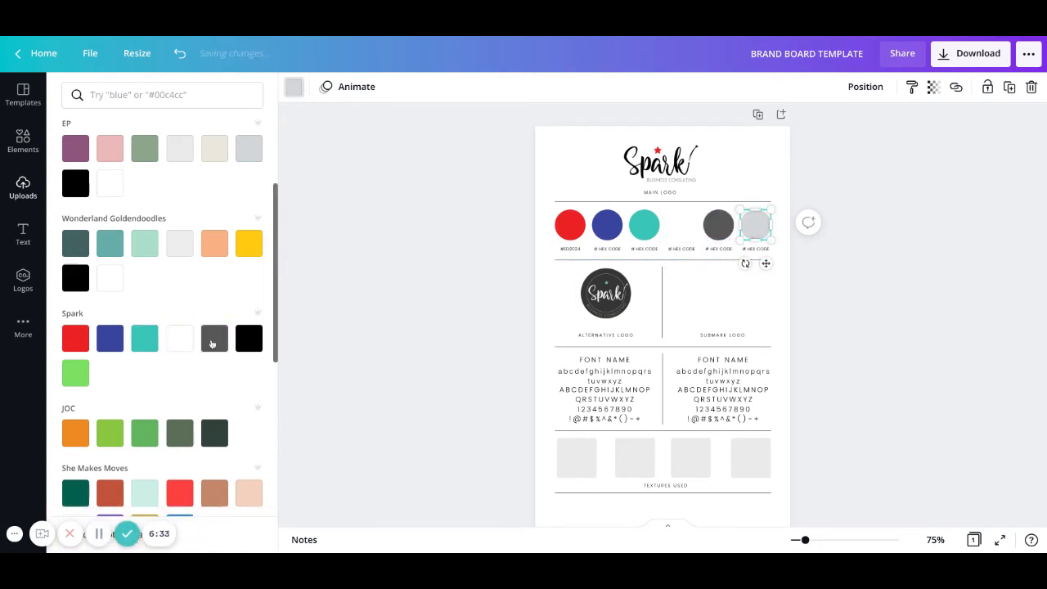
click(248, 338)
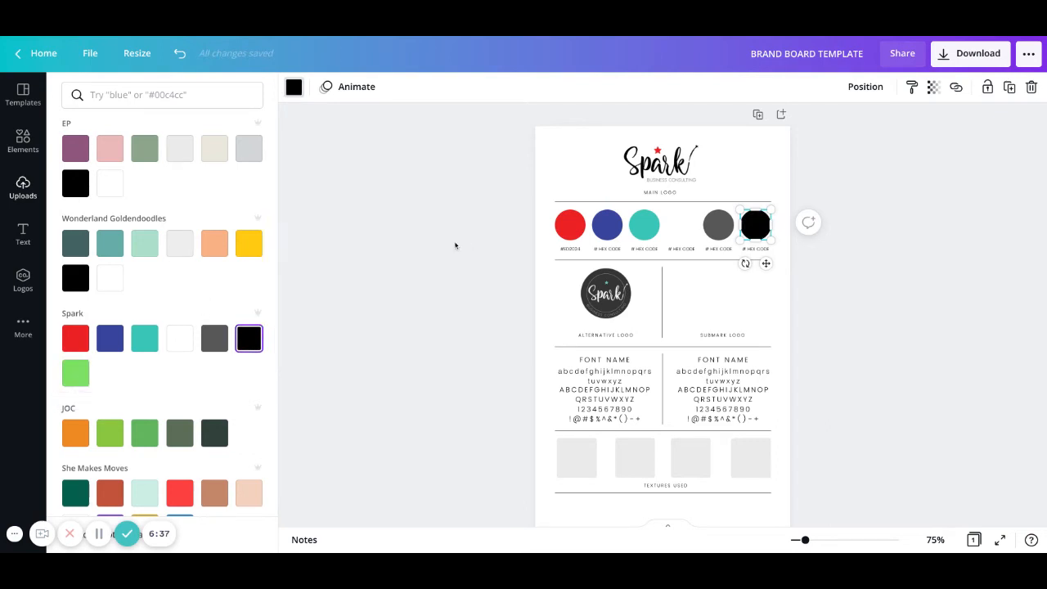
click(460, 282)
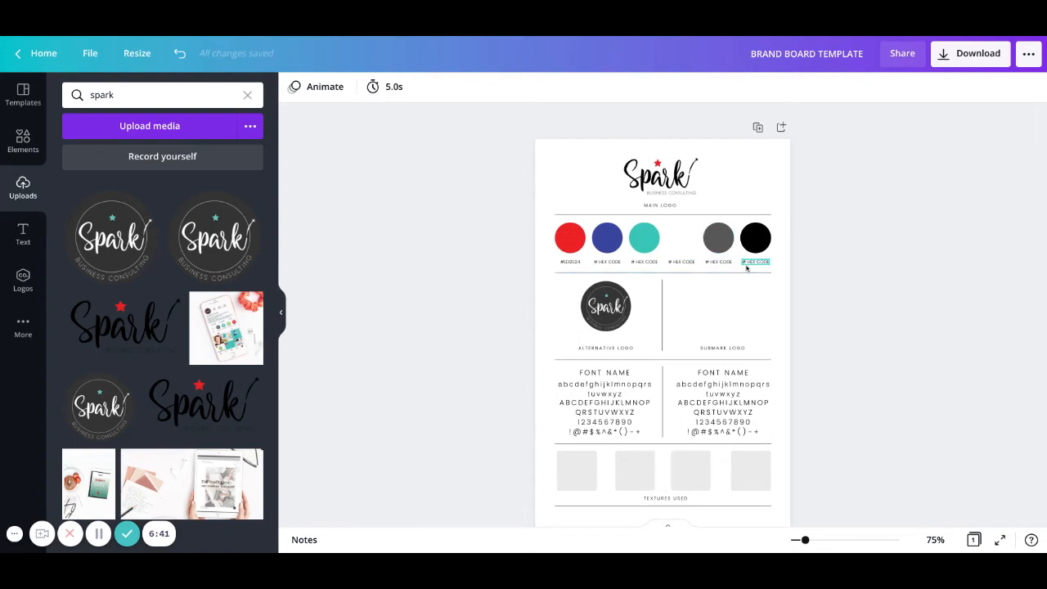
Set all the left font sample text to Poppins Medium.
scroll(740, 268, down, 2)
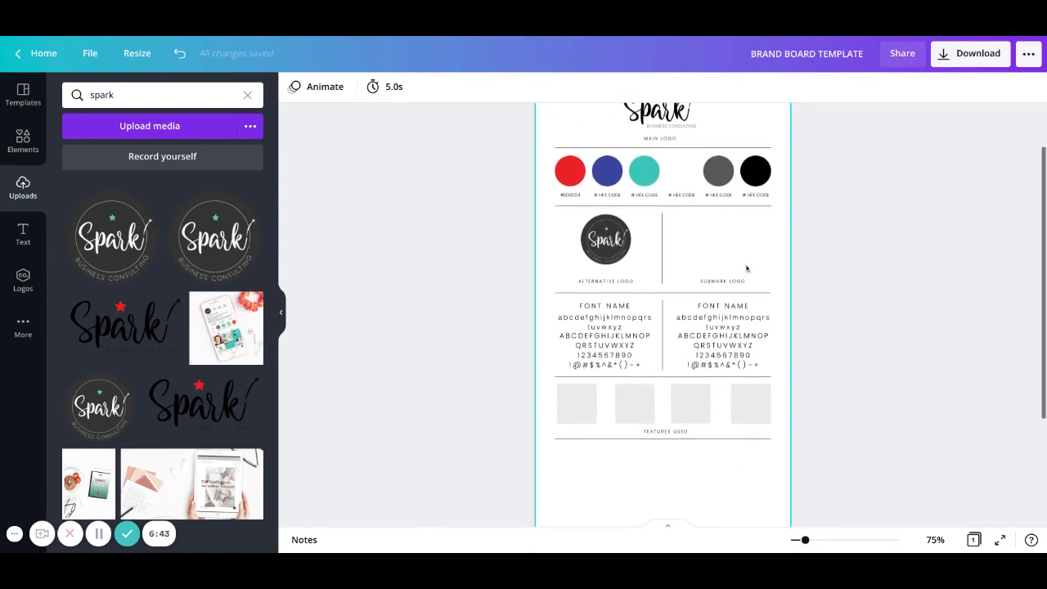
scroll(747, 268, up, 1)
scroll(747, 269, down, 3)
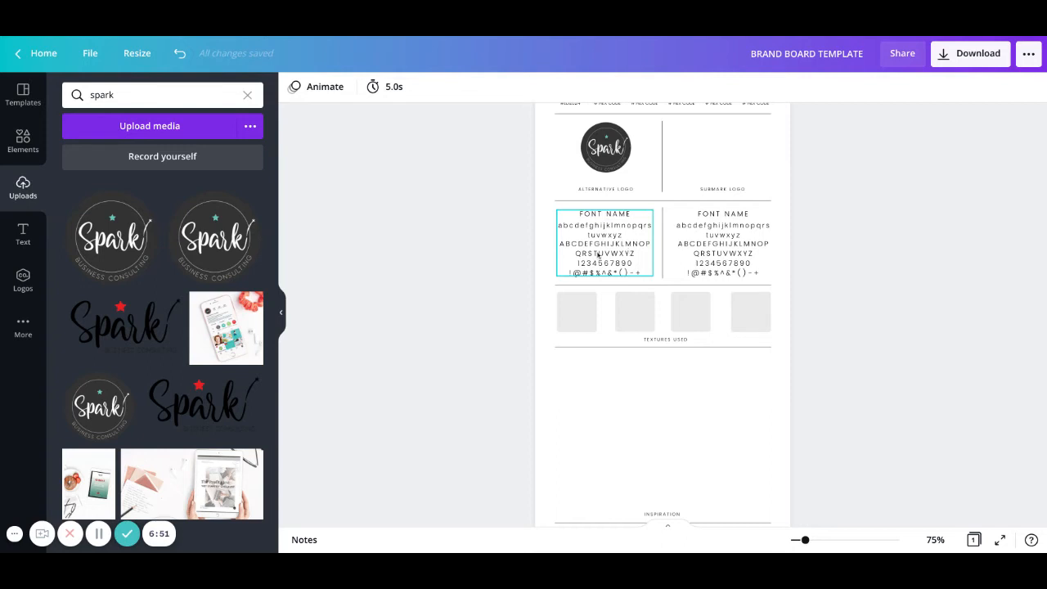
double_click(615, 246)
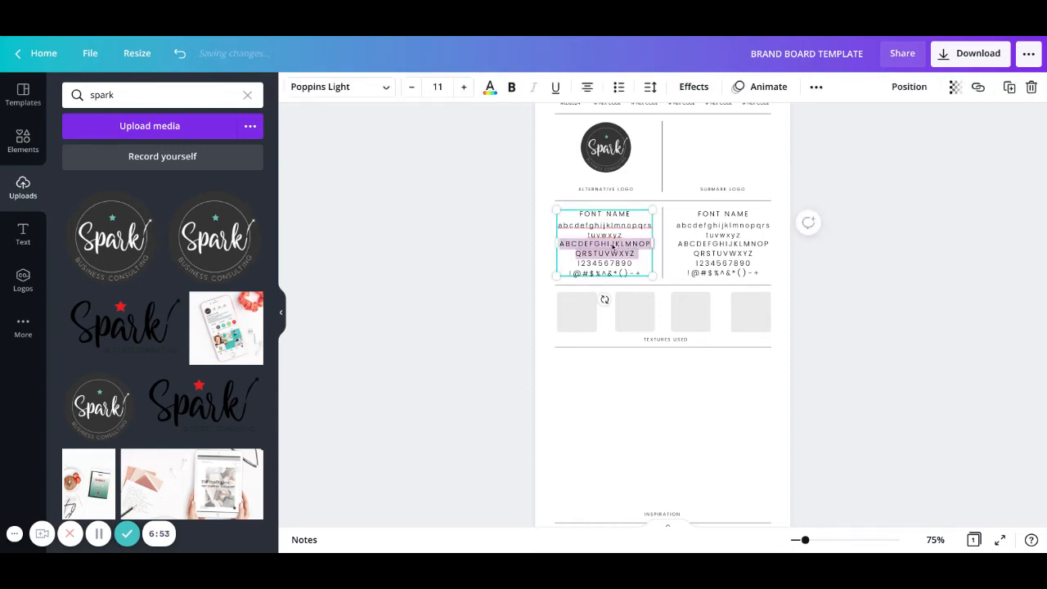
key(ctrl+a)
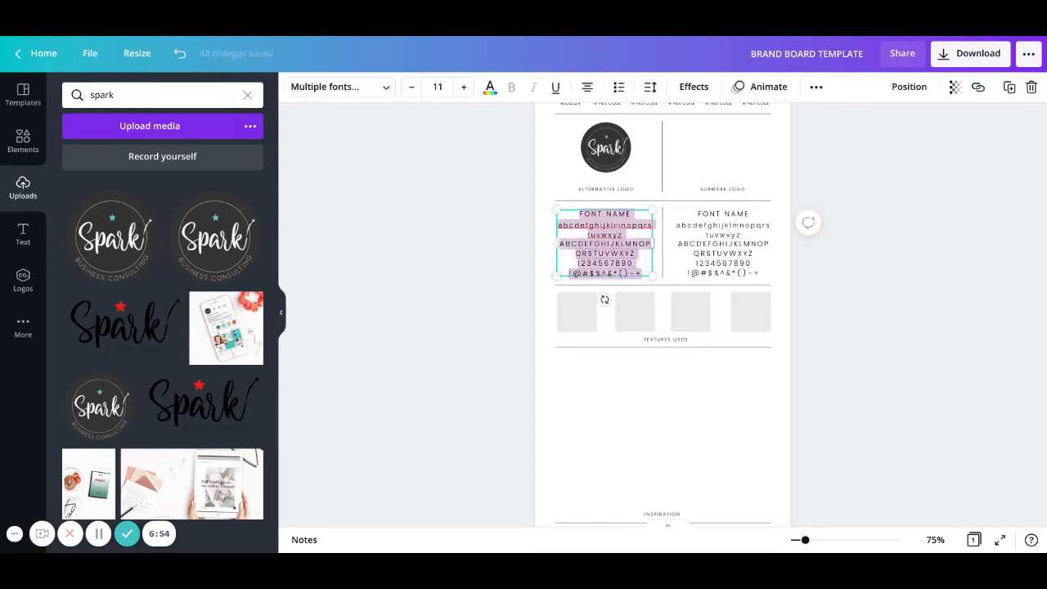
click(385, 88)
click(160, 96)
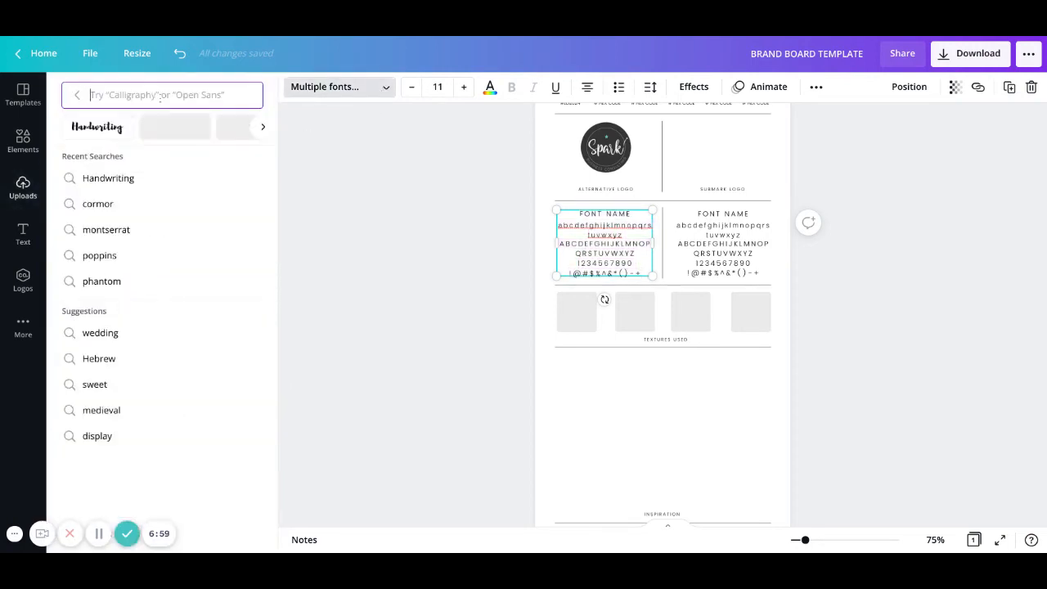
text(Poppin)
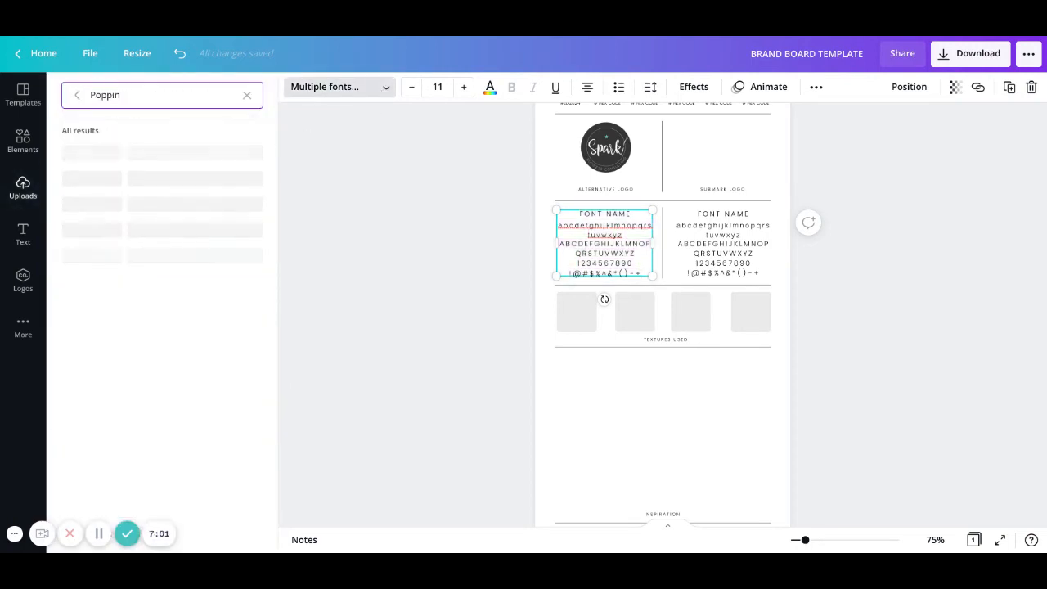
text(s)
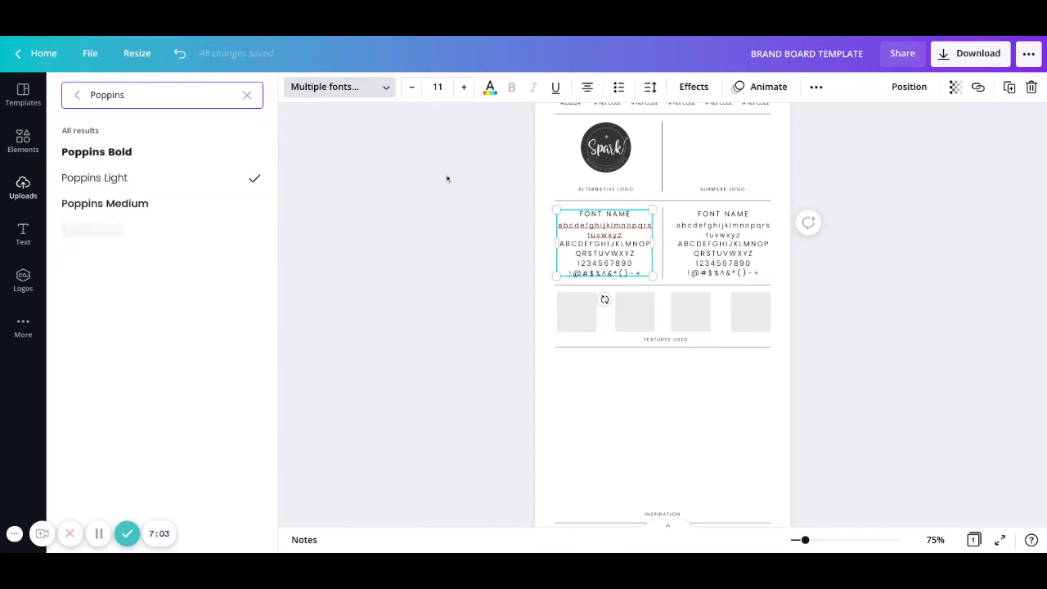
click(199, 204)
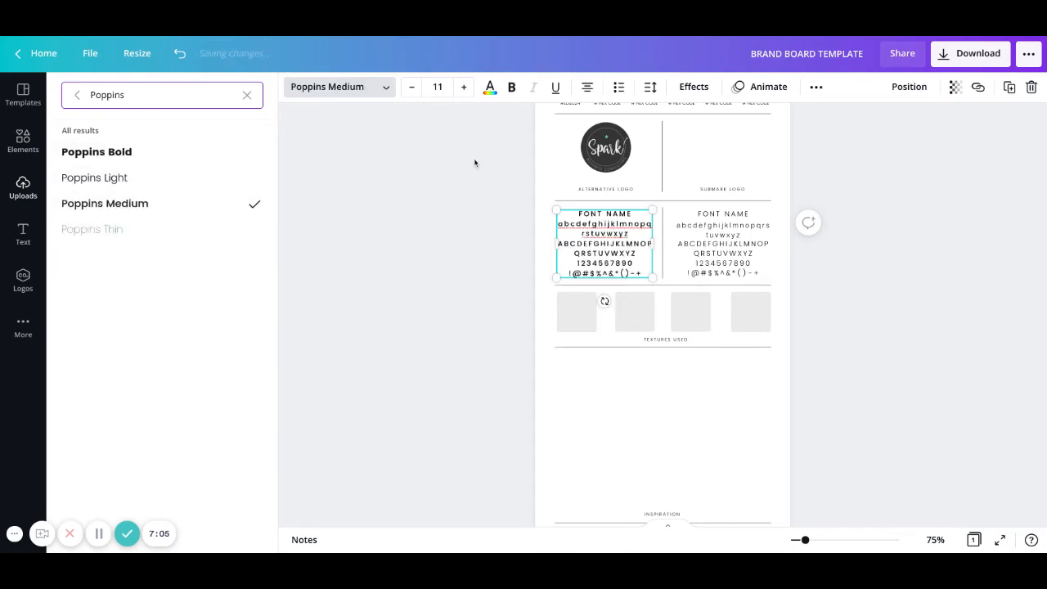
scroll(460, 216, up, 1)
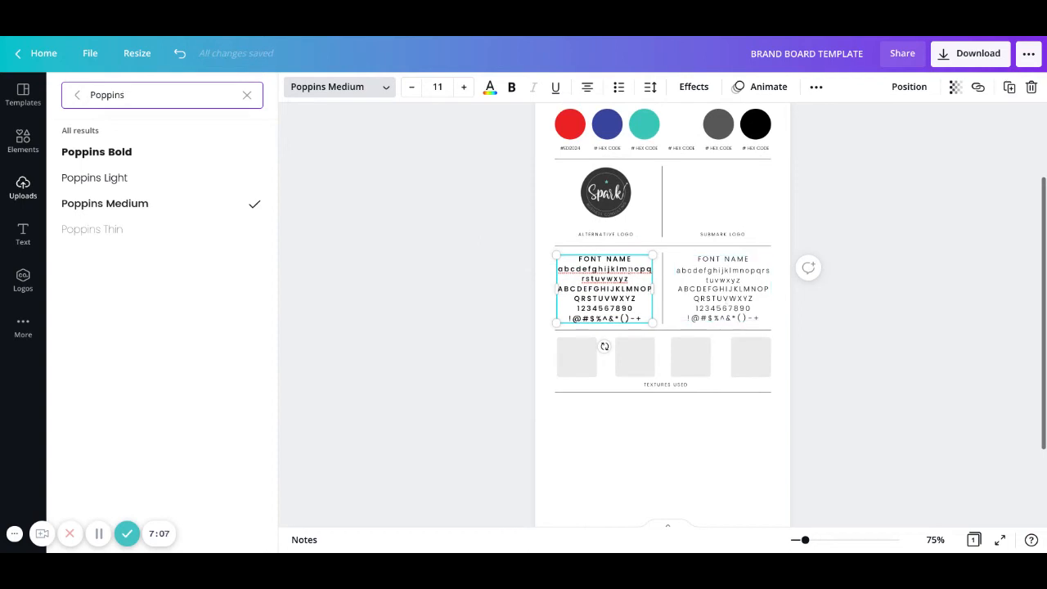
Set the right font sample text to Poppins Light.
click(694, 290)
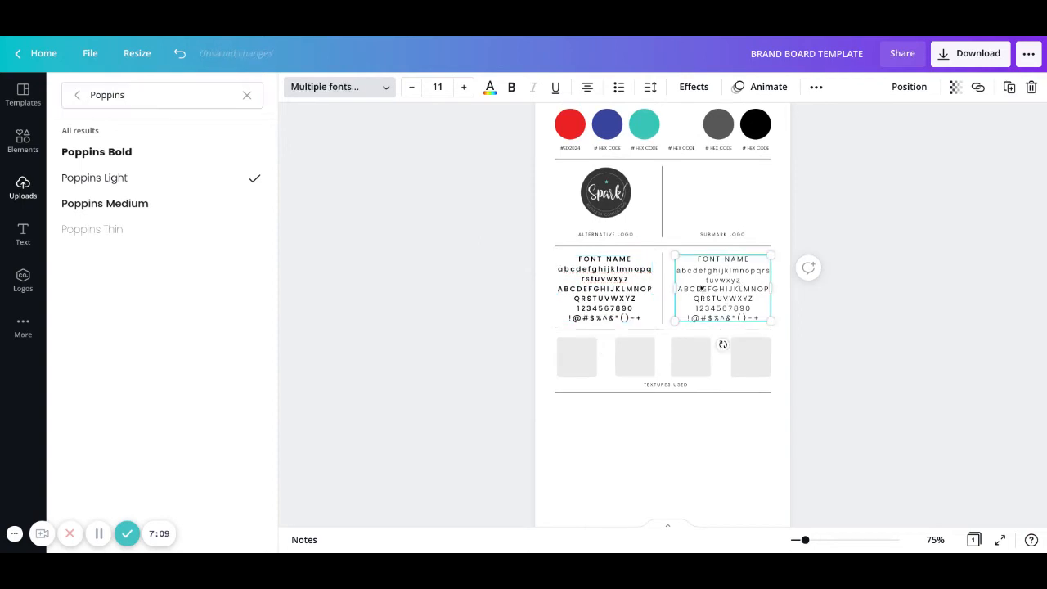
triple_click(709, 288)
key(ctrl+a)
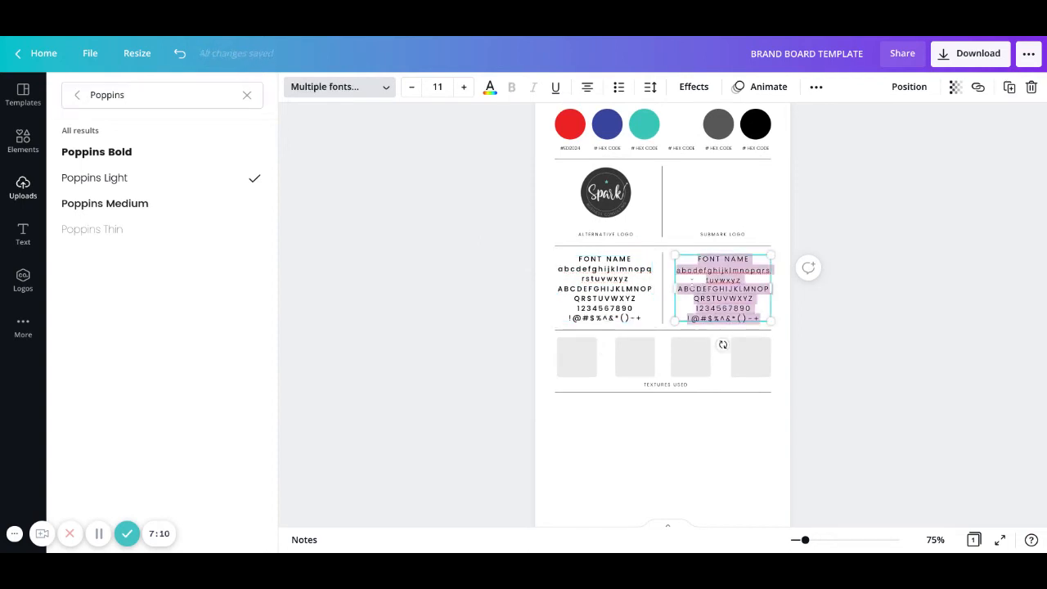
click(188, 180)
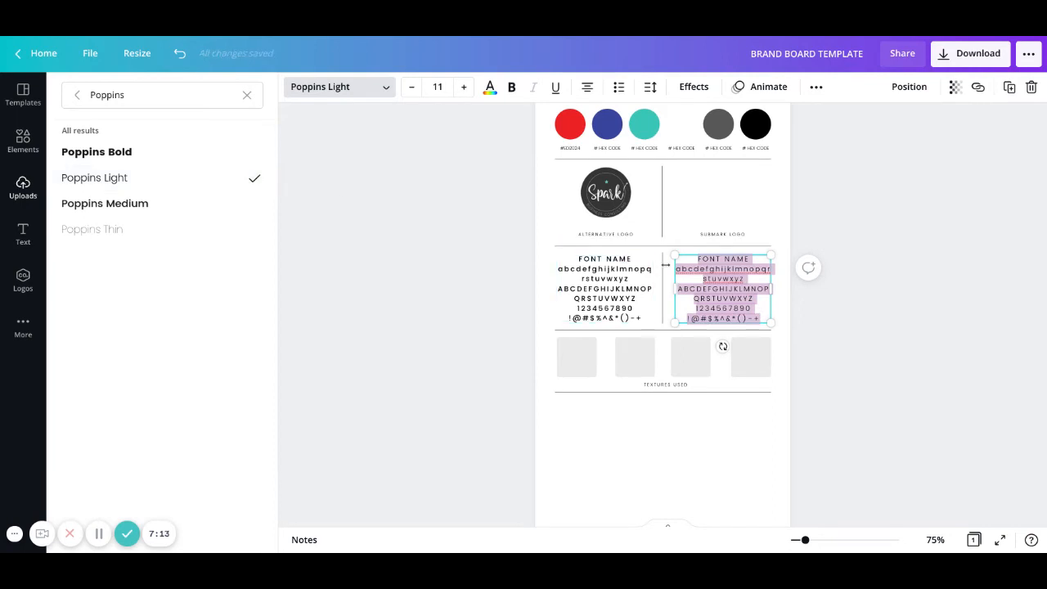
Rename the left sample's FONT NAME heading to 'Poppins Medium'.
click(755, 265)
click(630, 261)
click(629, 259)
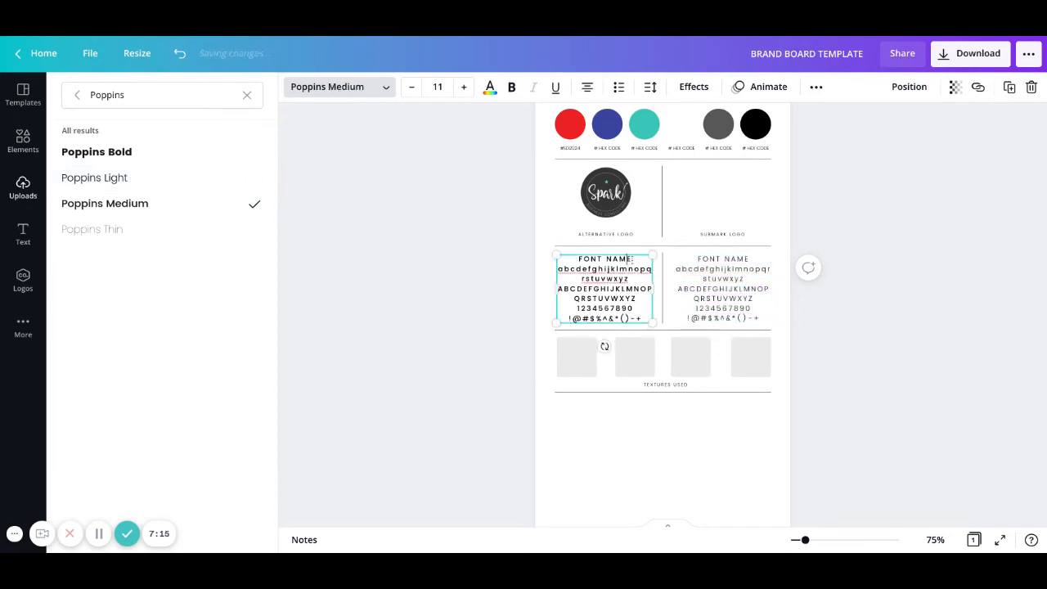
drag(628, 260, 579, 259)
text(Popp)
key(BackSpace)
key(BackSpace)
text(pins Medium)
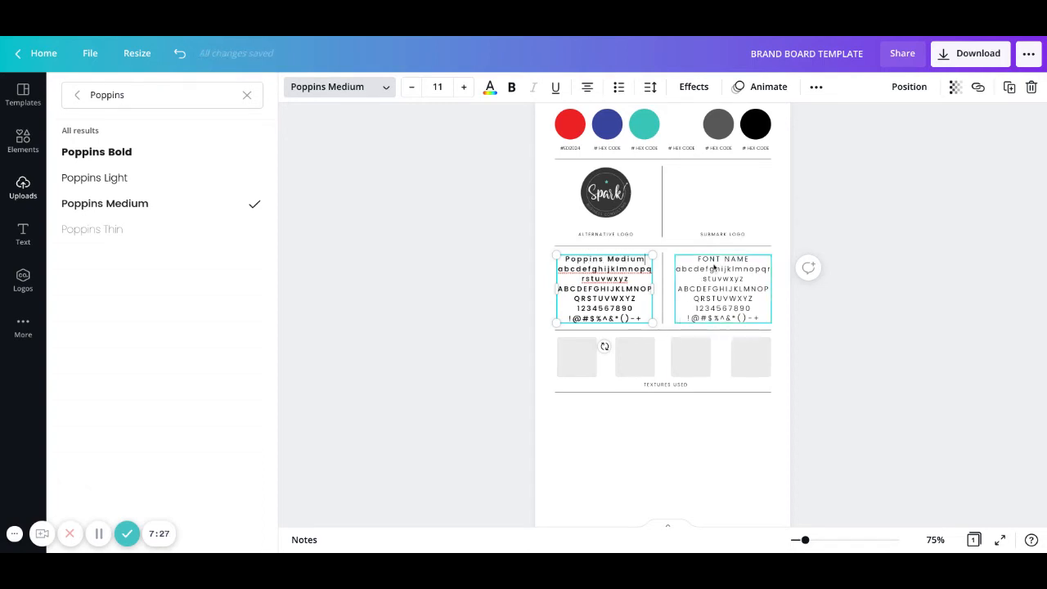
Select all the text in the right font sample again.
scroll(715, 267, up, 1)
double_click(716, 367)
key(ctrl+a)
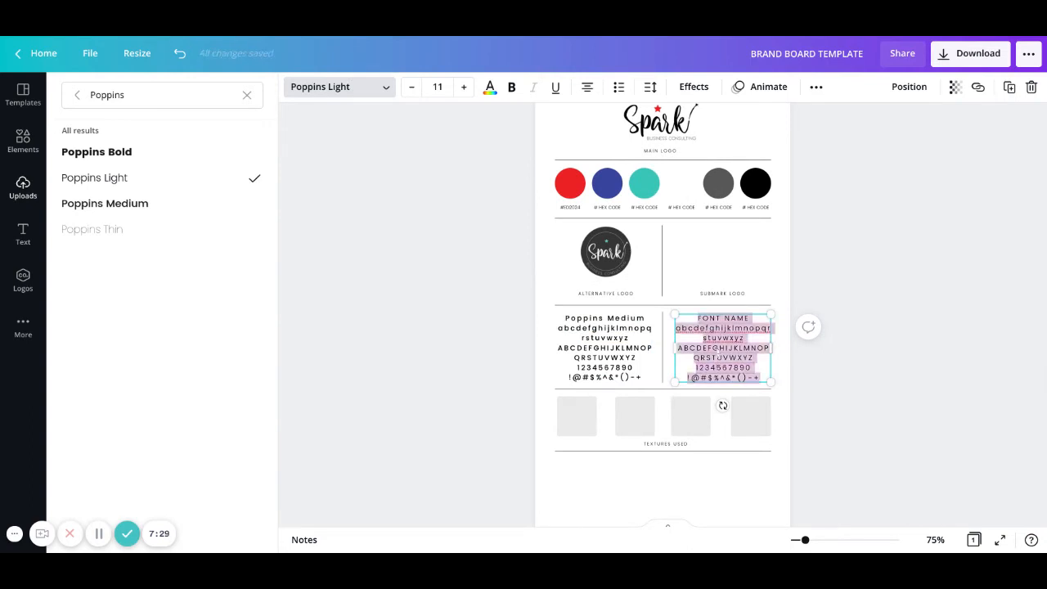
Set the right font sample's text in Cormorant Garamond Medium.
click(386, 91)
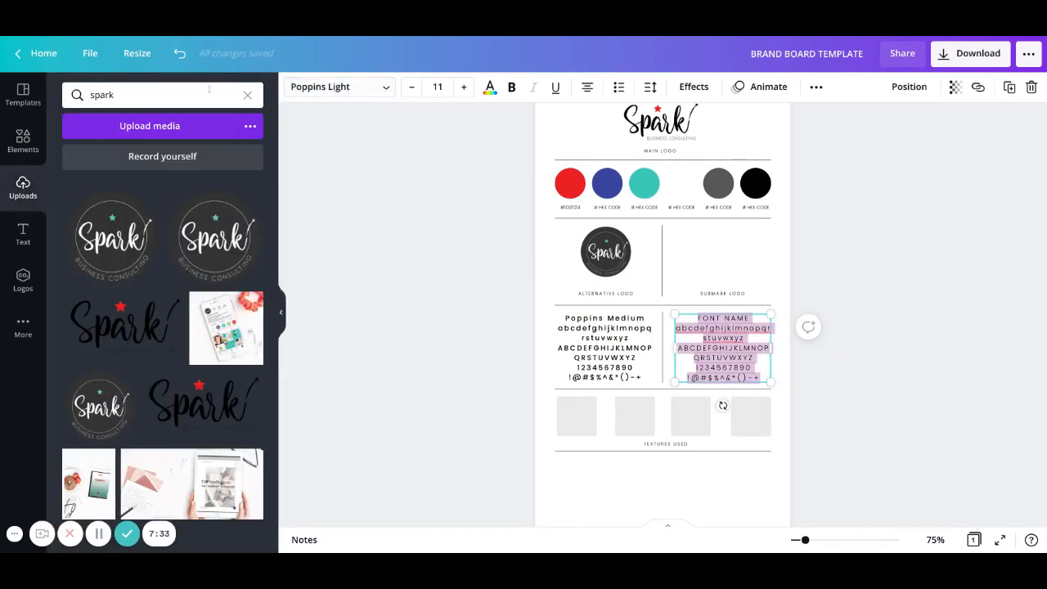
double_click(719, 337)
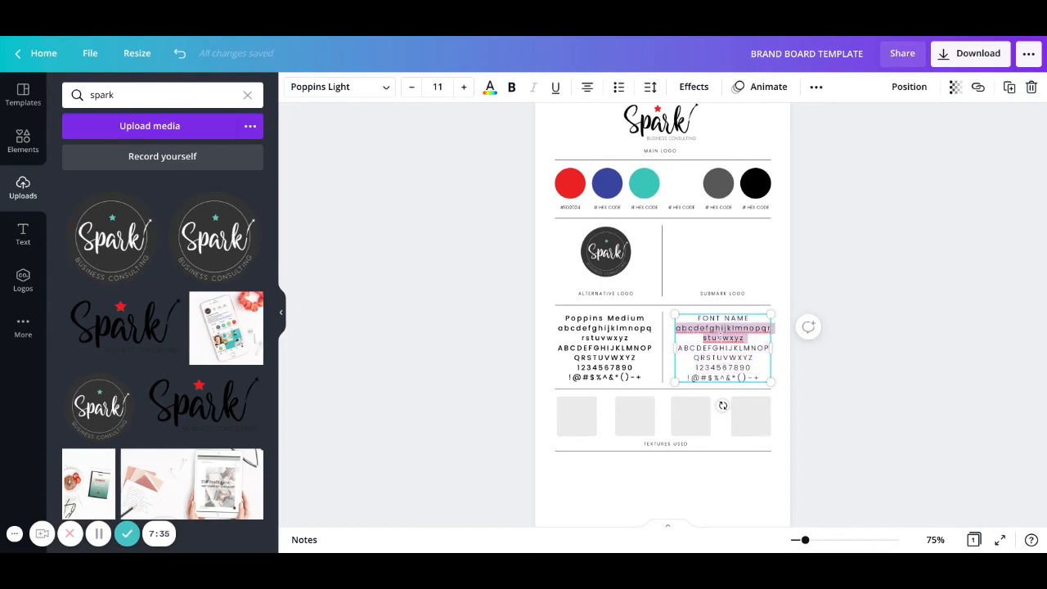
key(ctrl+a)
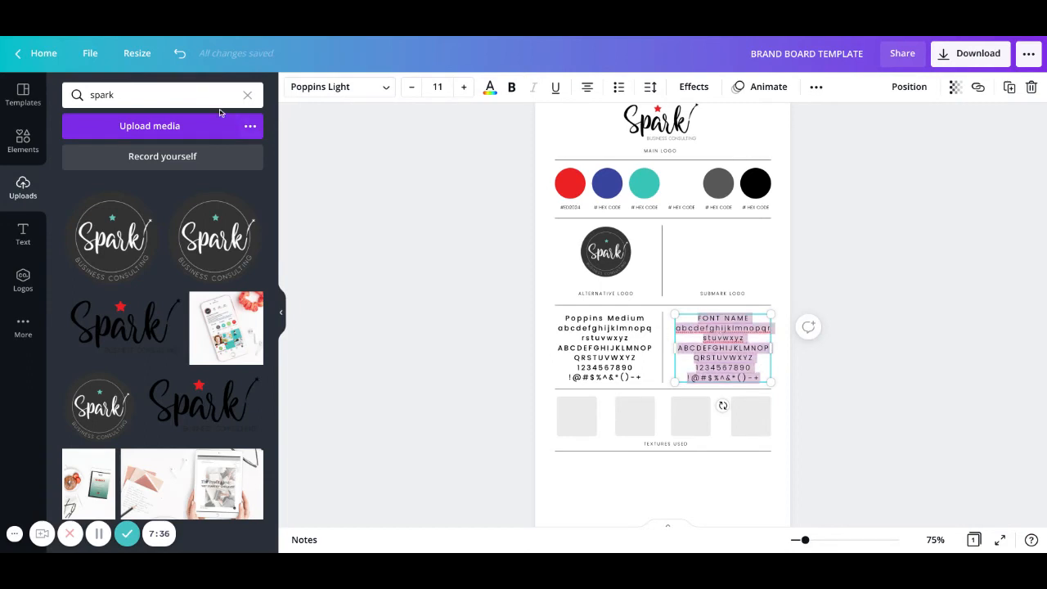
click(381, 88)
double_click(169, 100)
text(cormon)
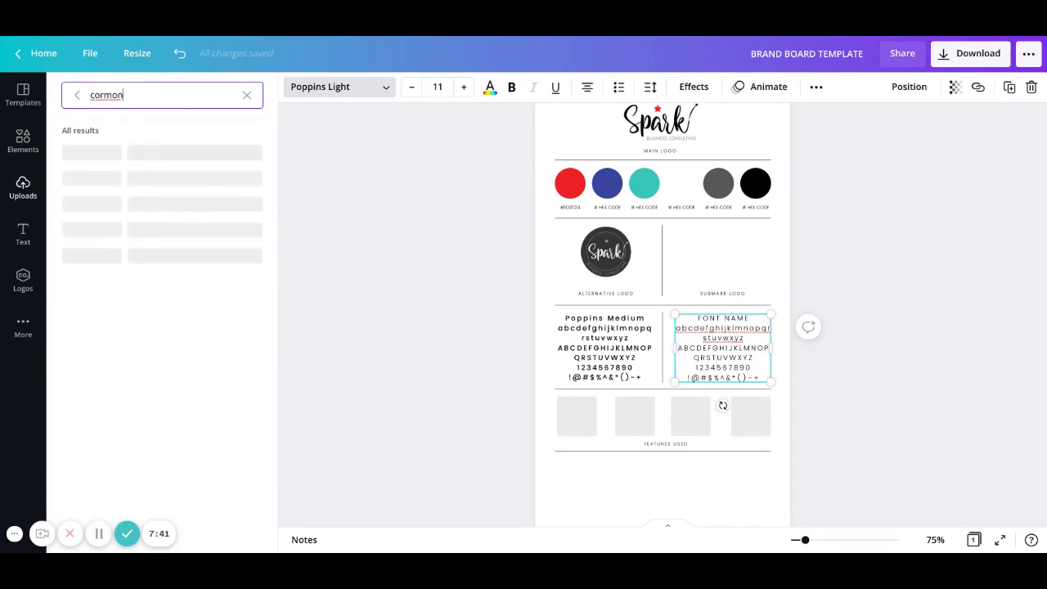
key(BackSpace)
key(BackSpace)
text(or)
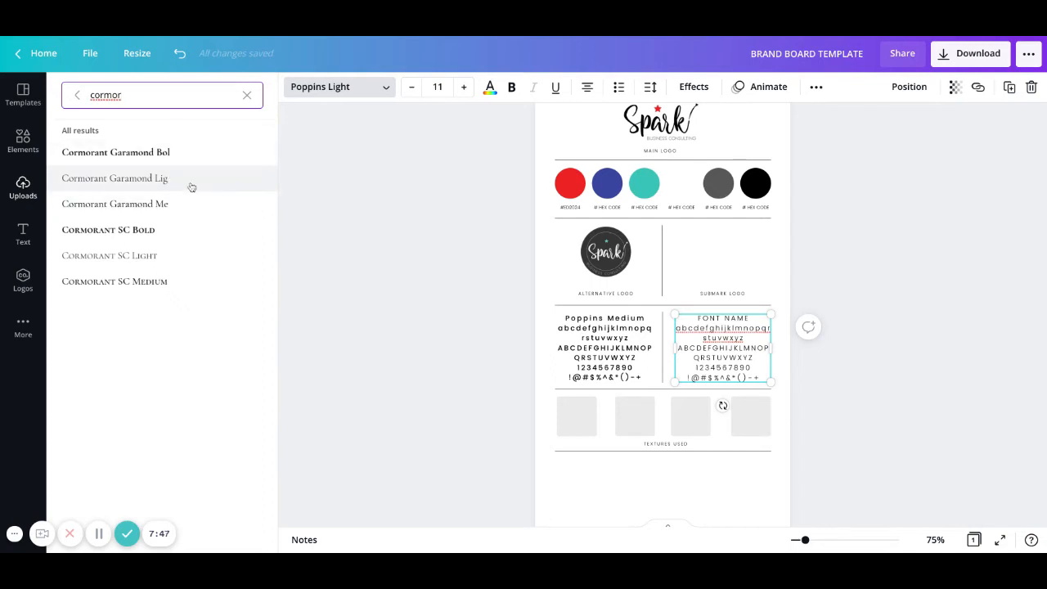
click(185, 204)
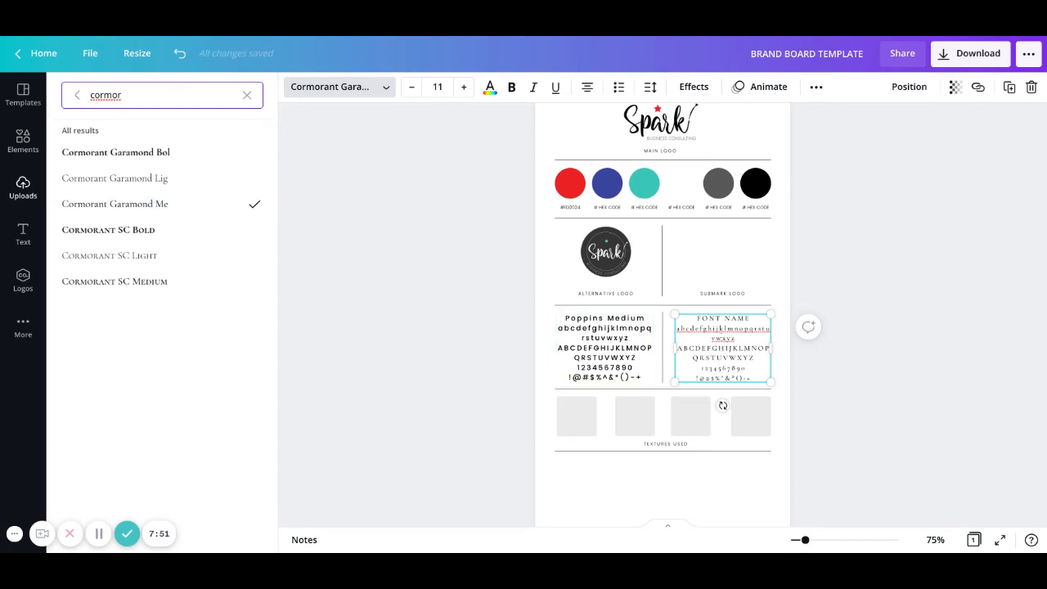
Replace the FONT NAME heading with 'Cormorant garamond Me' above the alphabet.
triple_click(725, 318)
text(Cormo)
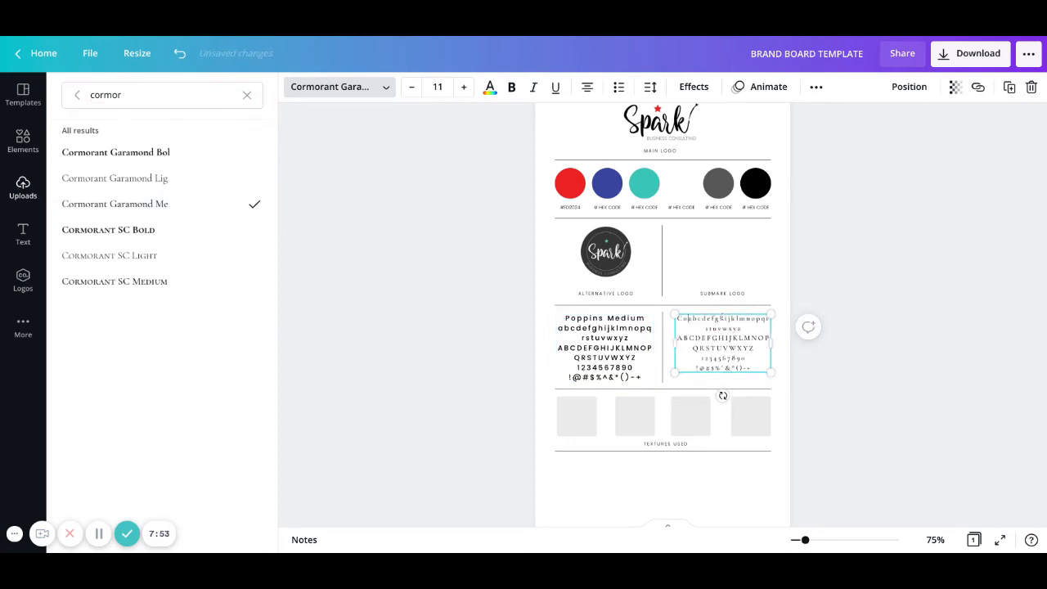
text(rant)
key(Return)
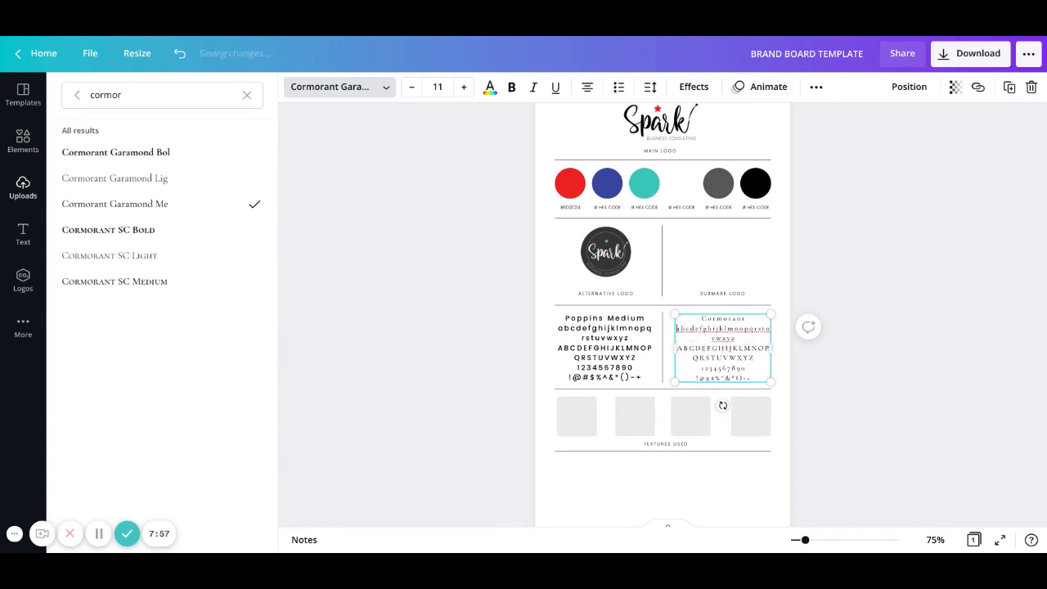
text(garamond M)
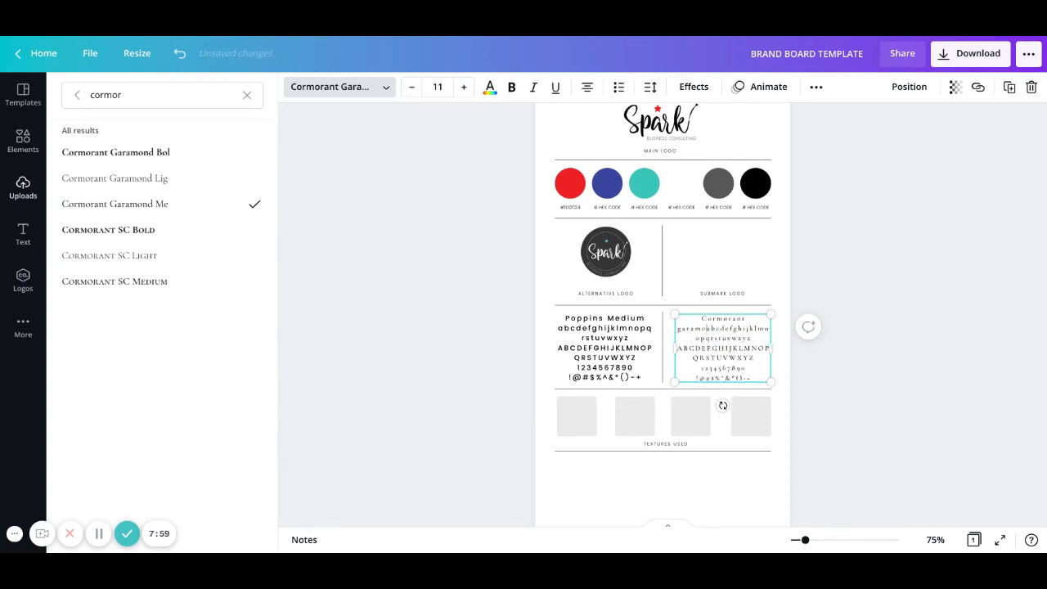
text(e)
key(Return)
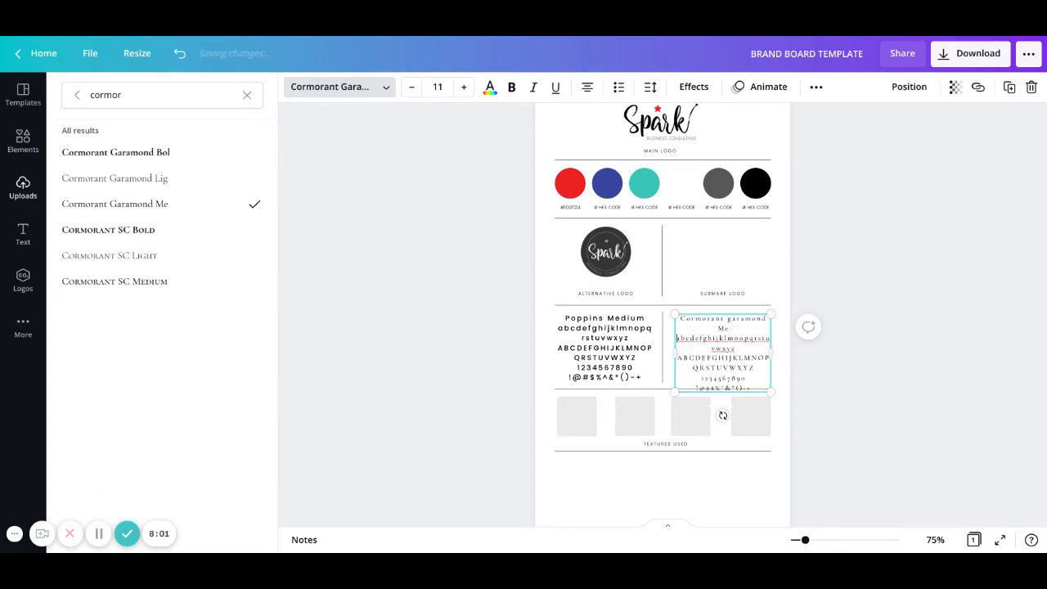
Capitalise 'Garamond' and widen the box so 'Cormorant Garamond Me' fits one line.
drag(772, 349, 772, 349)
click(830, 403)
click(827, 409)
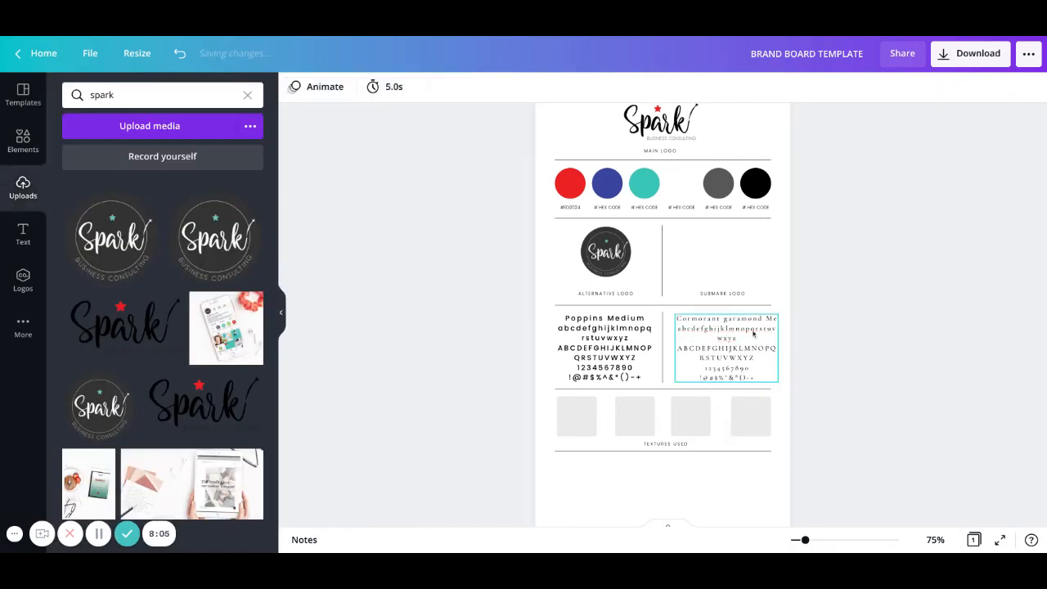
click(734, 323)
click(734, 323)
key(BackSpace)
text(G)
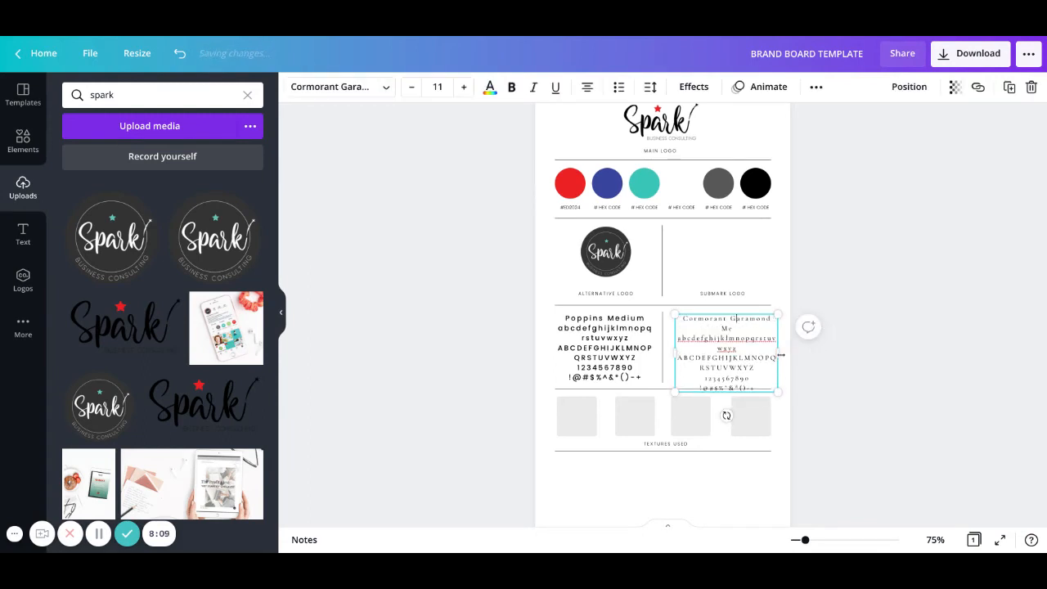
drag(782, 355, 785, 354)
click(839, 344)
click(744, 356)
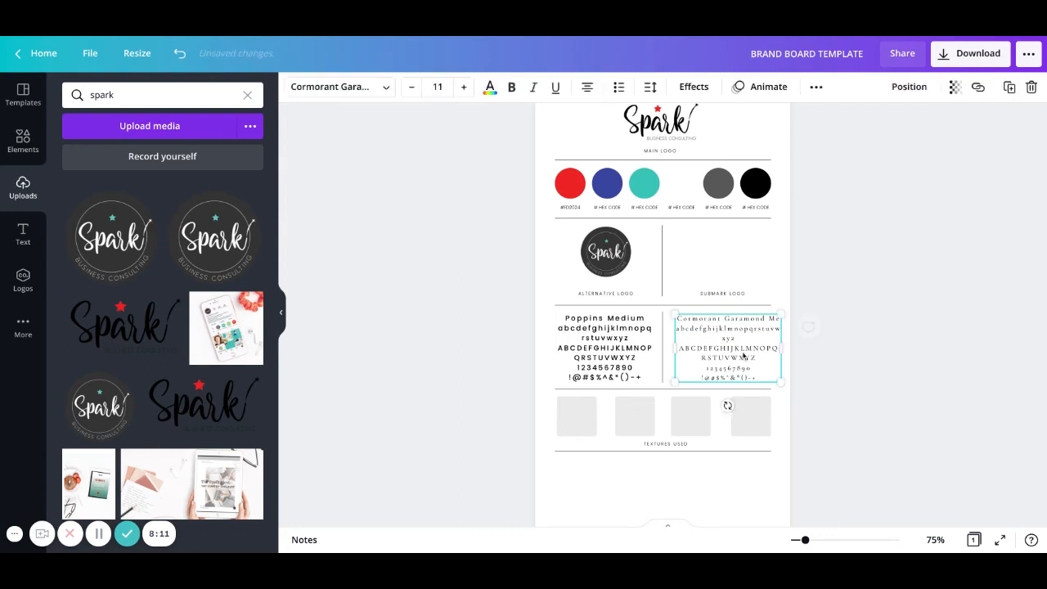
click(867, 364)
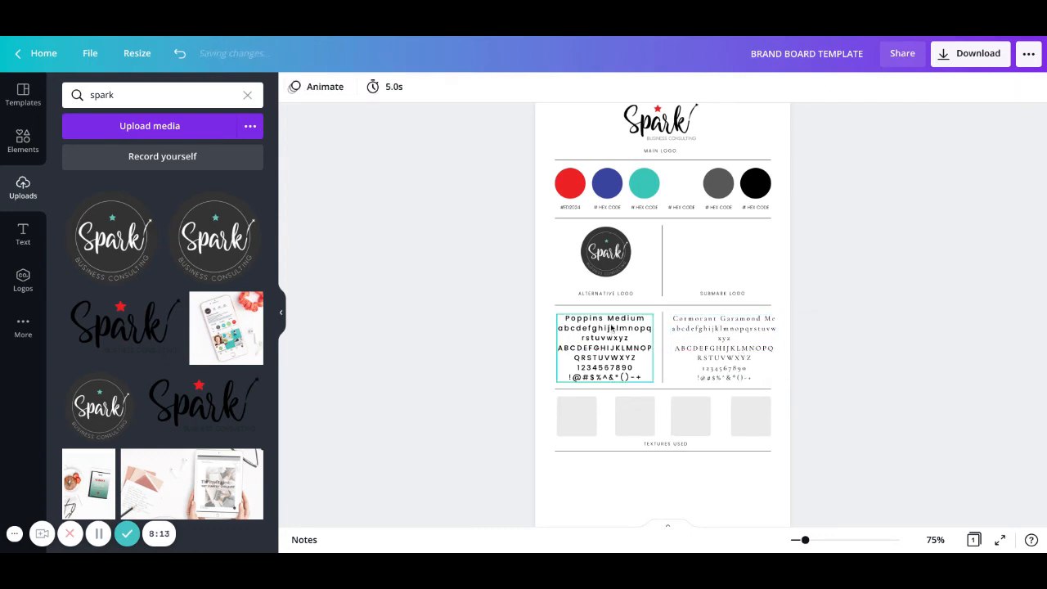
Drag the white brick texture from Elements' Recently used into the first Textures Used frame.
scroll(571, 368, down, 3)
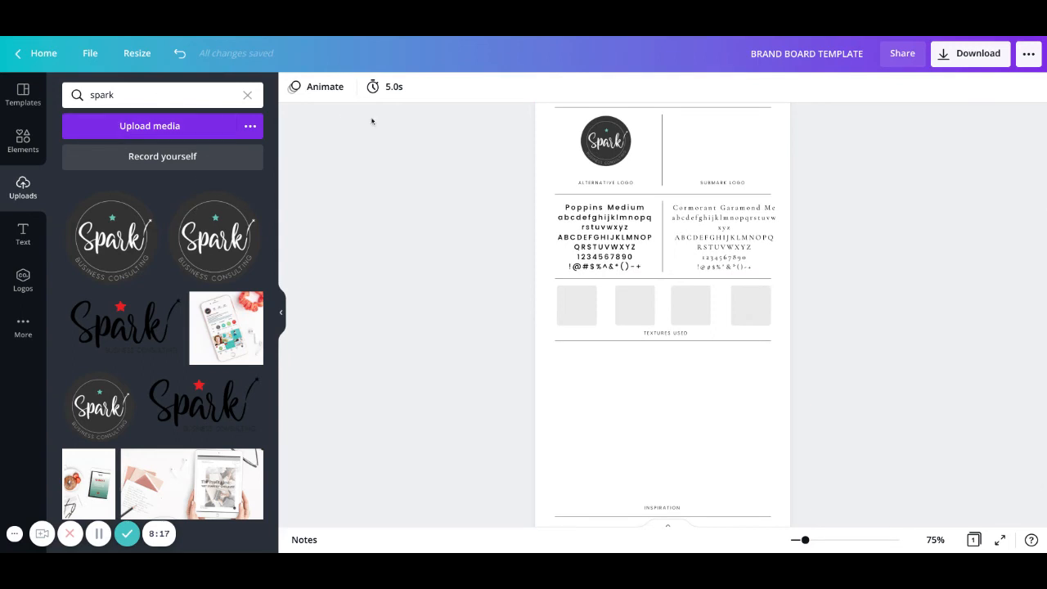
click(23, 139)
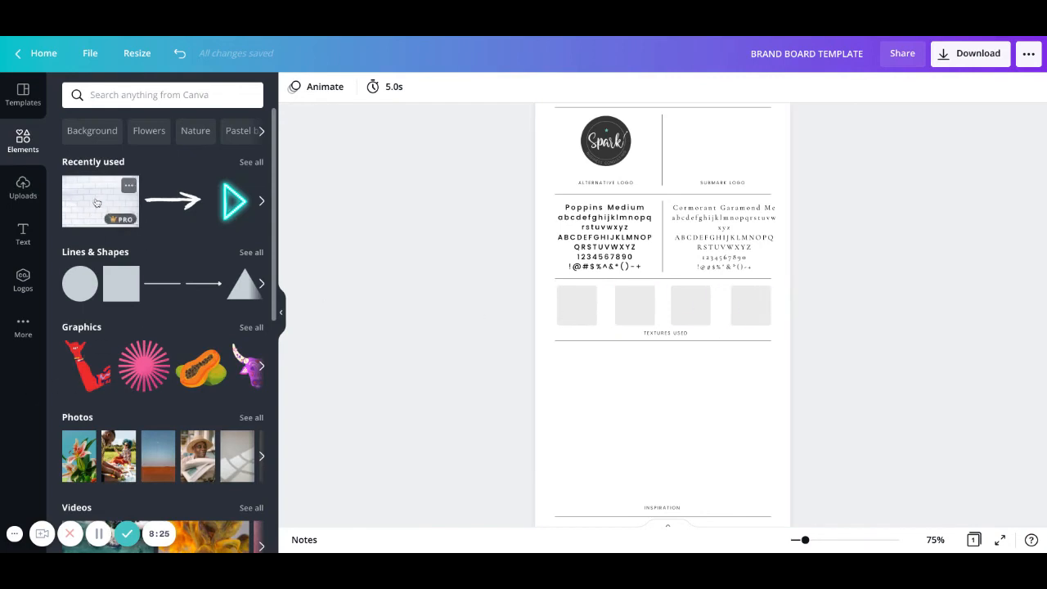
scroll(646, 252, up, 3)
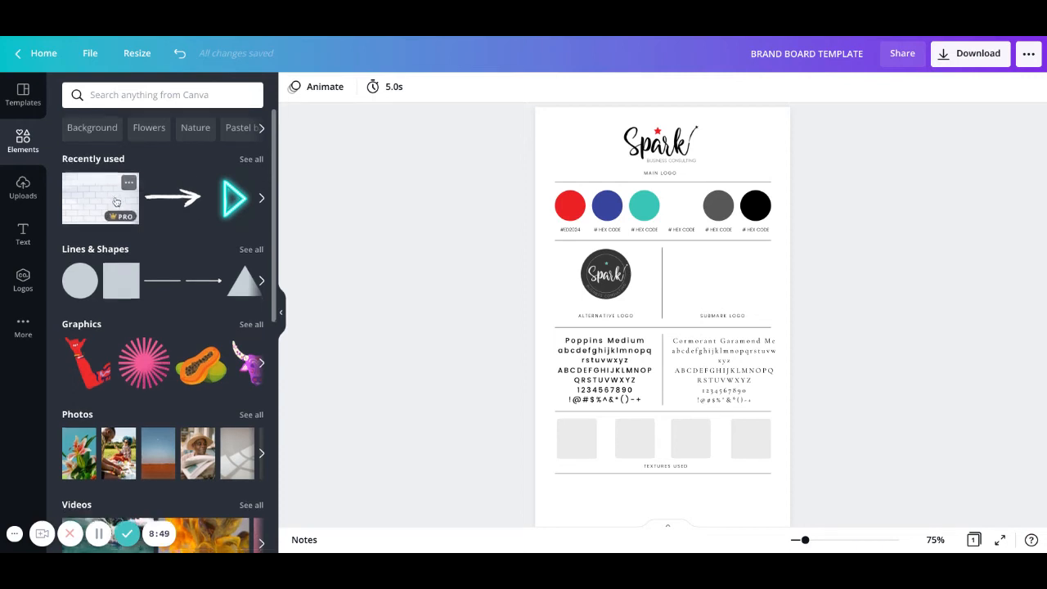
scroll(117, 200, down, 2)
scroll(118, 198, up, 1)
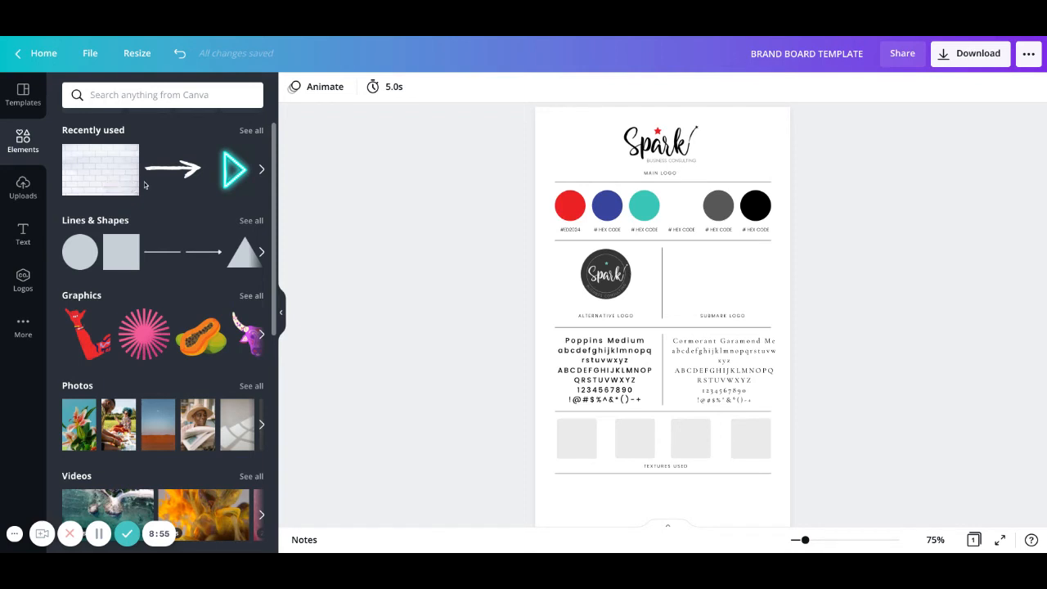
drag(95, 176, 577, 439)
scroll(410, 398, down, 2)
scroll(410, 398, down, 1)
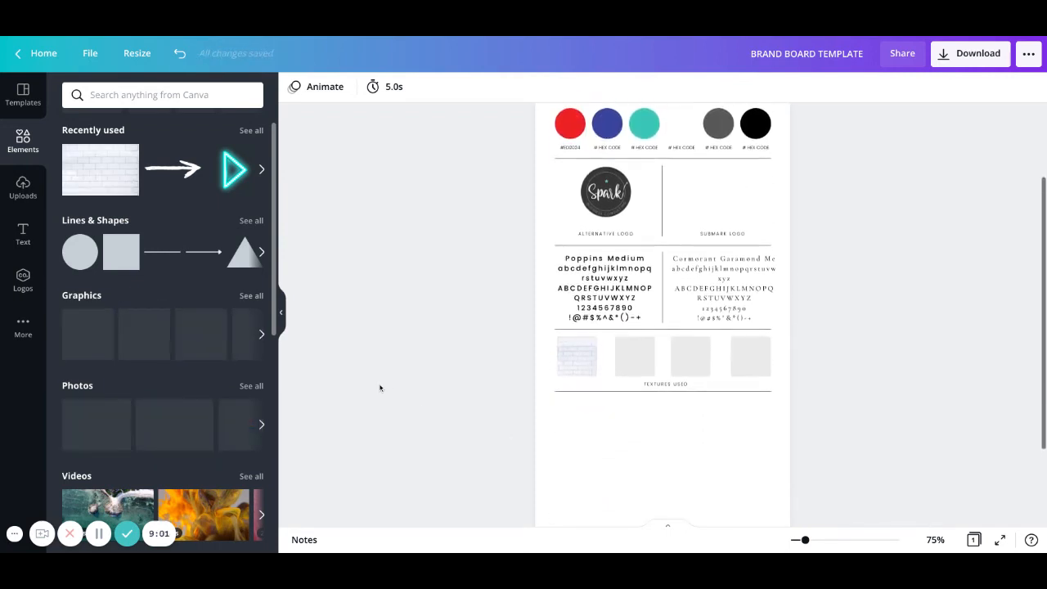
scroll(536, 367, down, 2)
scroll(521, 361, up, 2)
scroll(573, 368, up, 2)
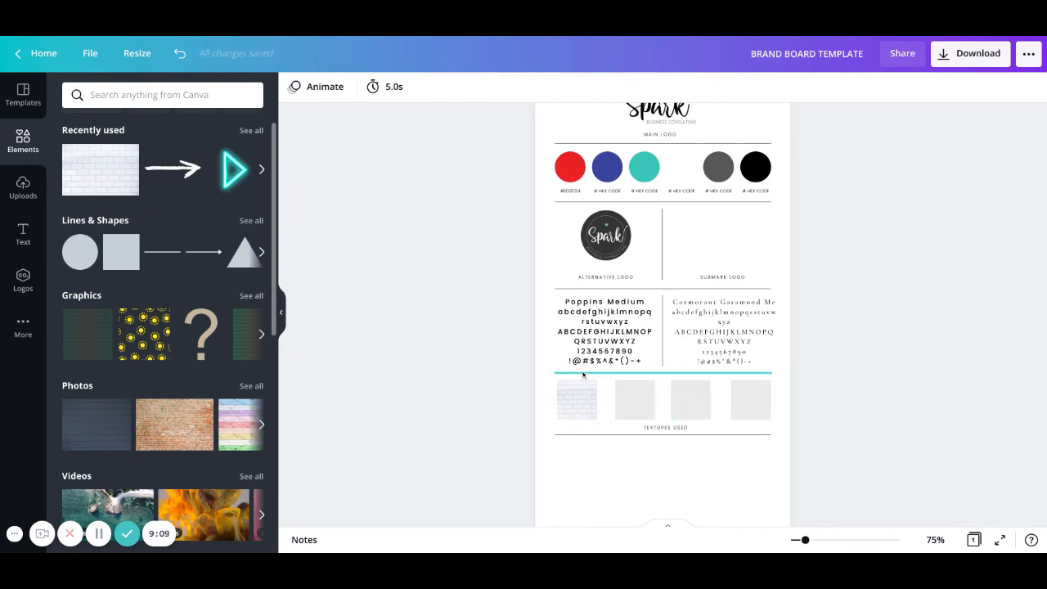
scroll(611, 338, down, 1)
scroll(610, 339, down, 2)
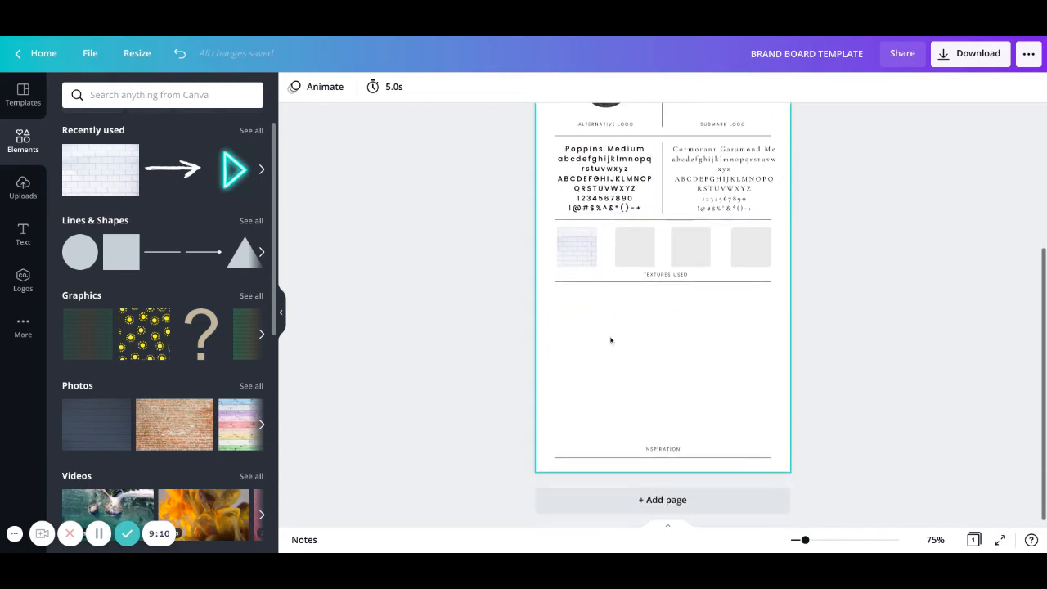
Place a pale whitewashed wood photo from the 'light wood' search in the second texture frame.
click(131, 91)
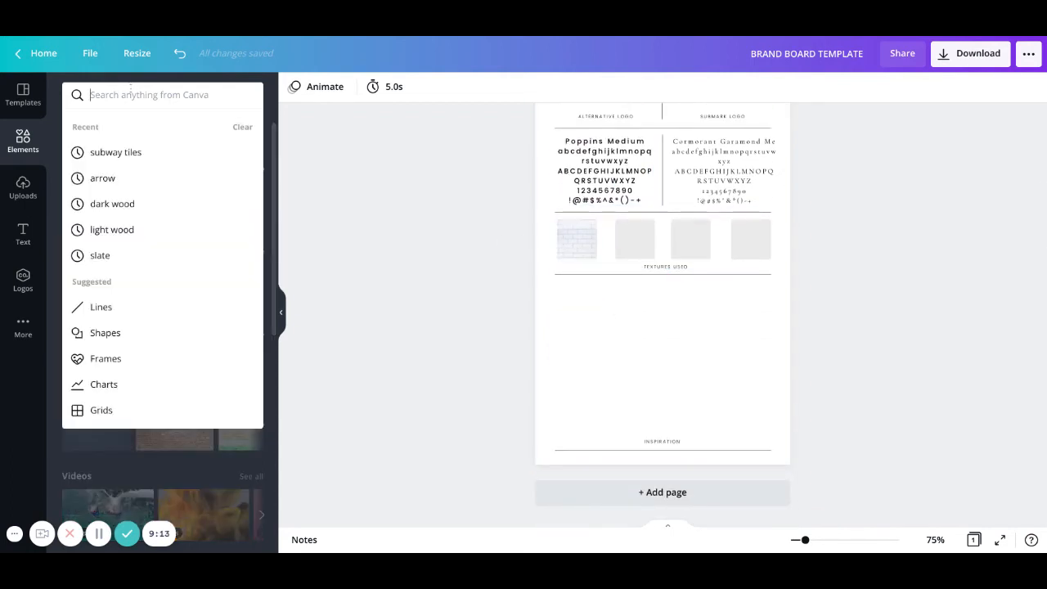
click(132, 231)
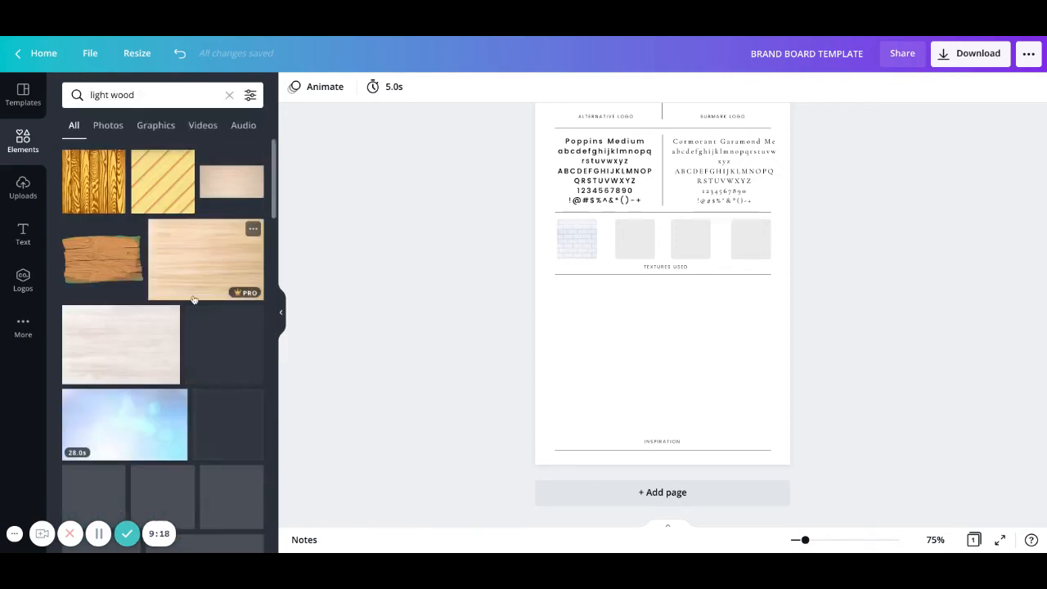
click(120, 339)
drag(119, 339, 639, 243)
scroll(426, 287, up, 3)
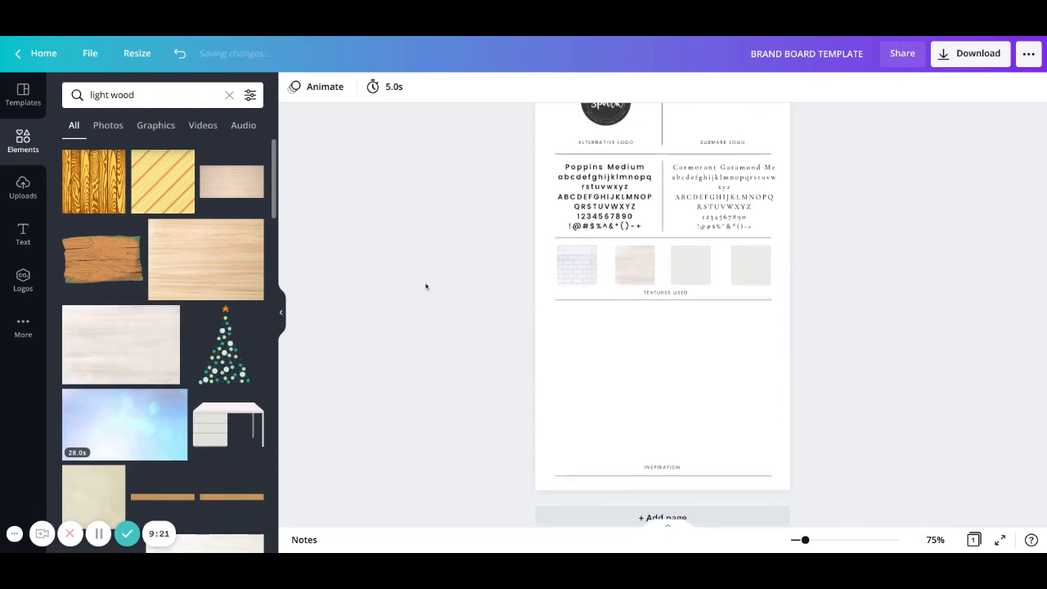
scroll(426, 286, down, 4)
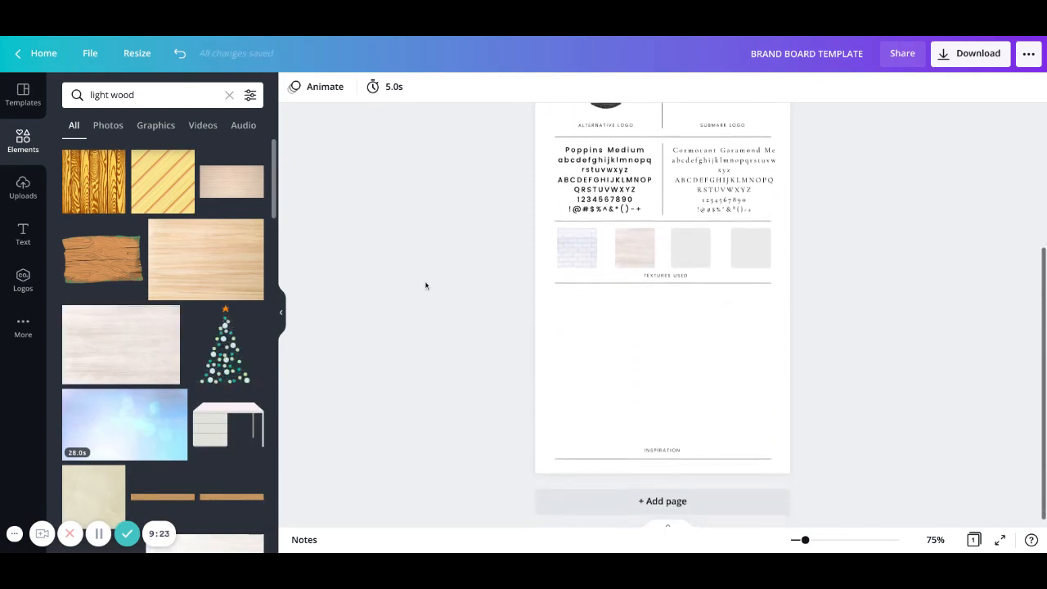
scroll(426, 285, up, 1)
scroll(426, 285, up, 2)
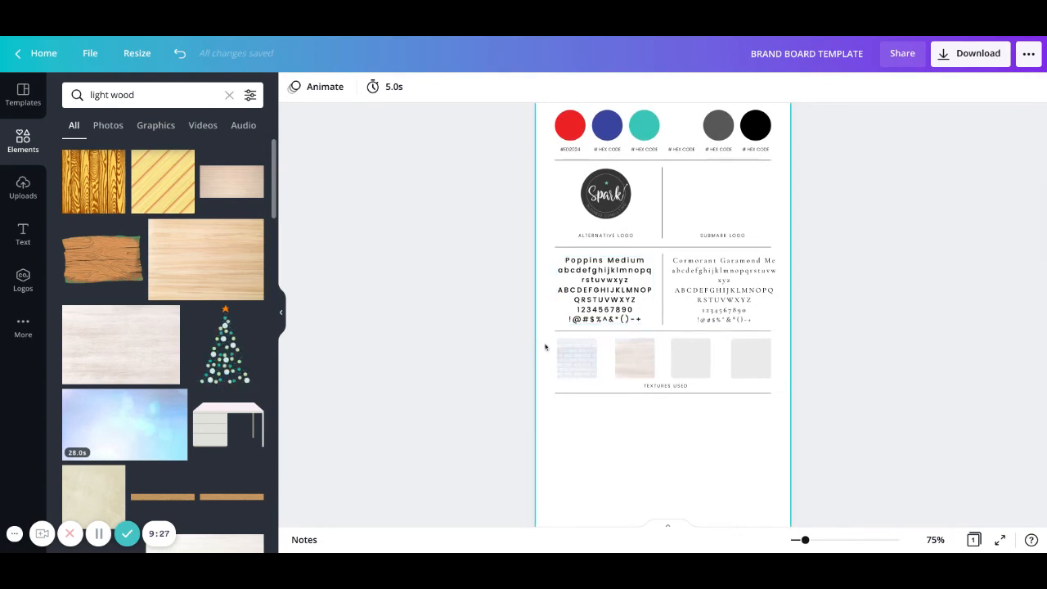
scroll(547, 346, up, 2)
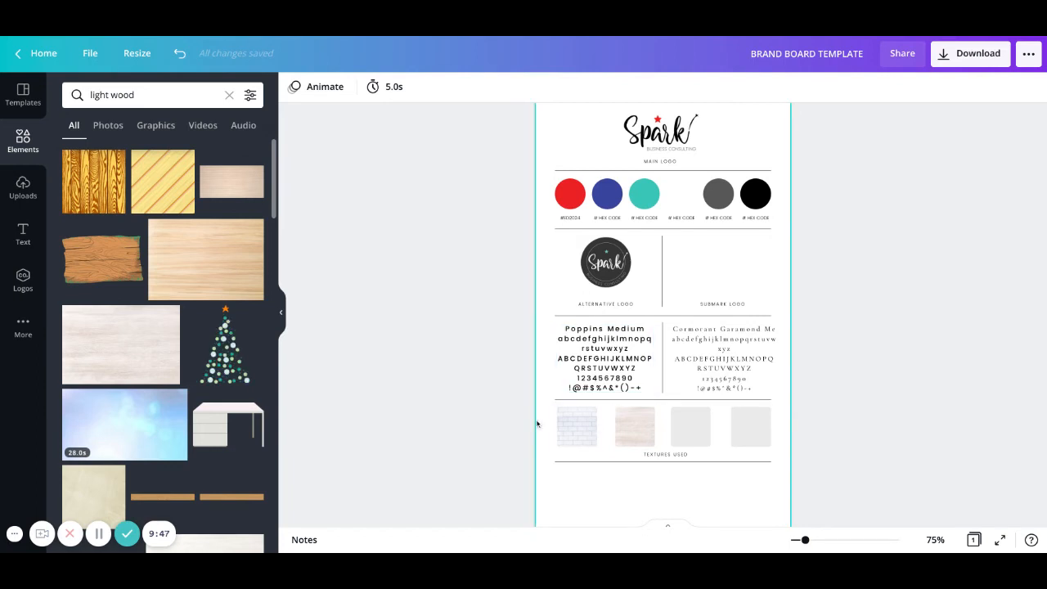
scroll(524, 432, down, 1)
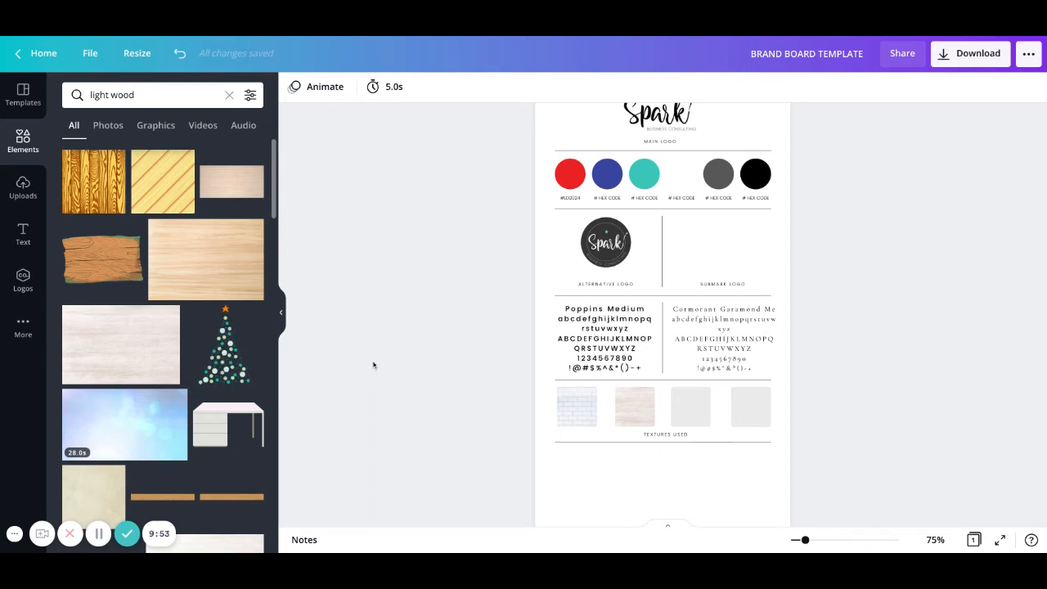
scroll(401, 359, down, 2)
scroll(400, 358, up, 2)
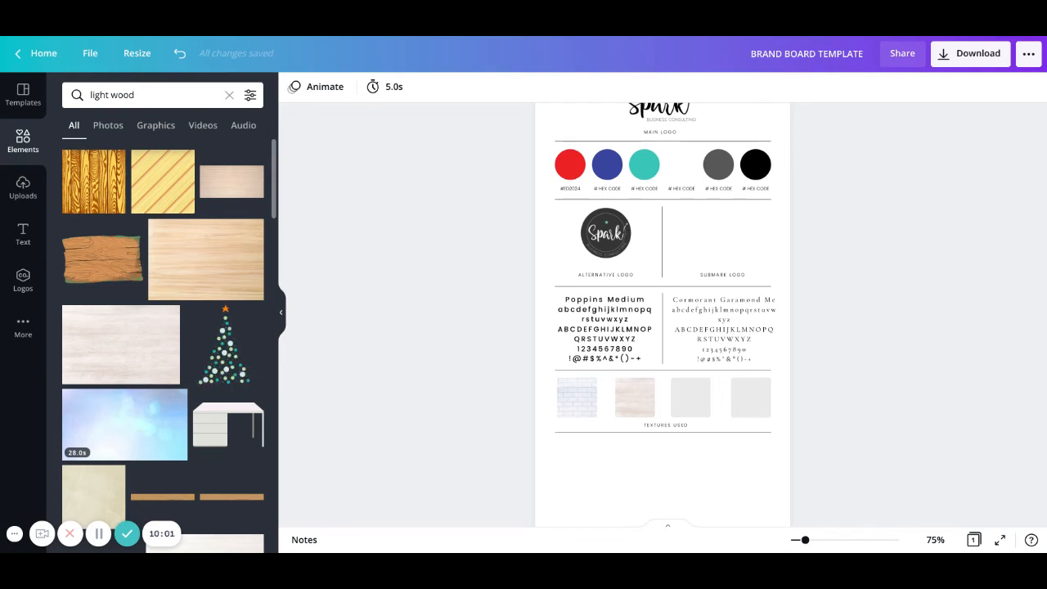
scroll(376, 358, down, 2)
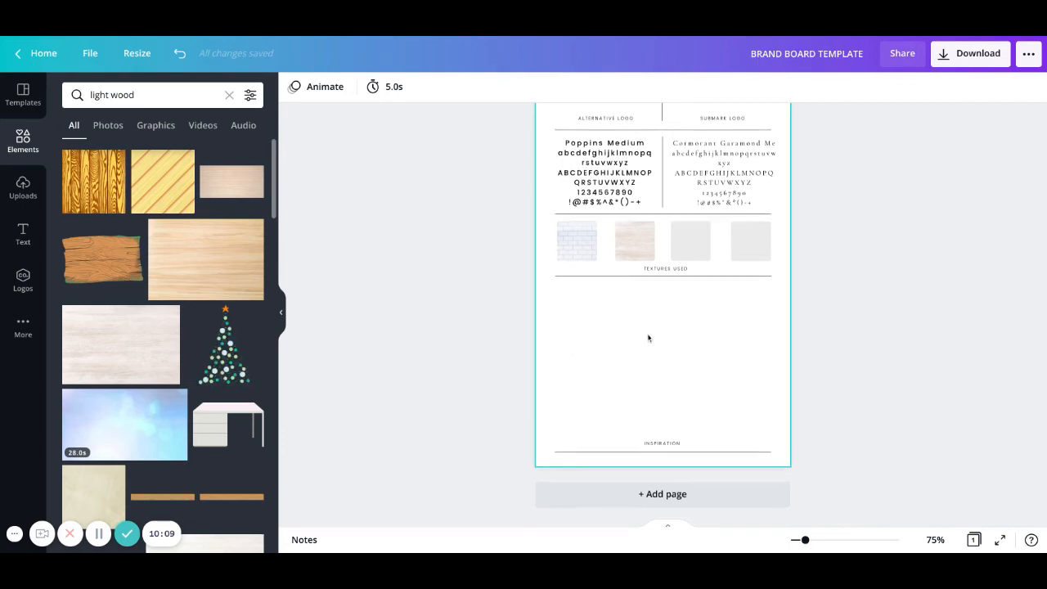
scroll(647, 336, up, 2)
scroll(649, 338, up, 1)
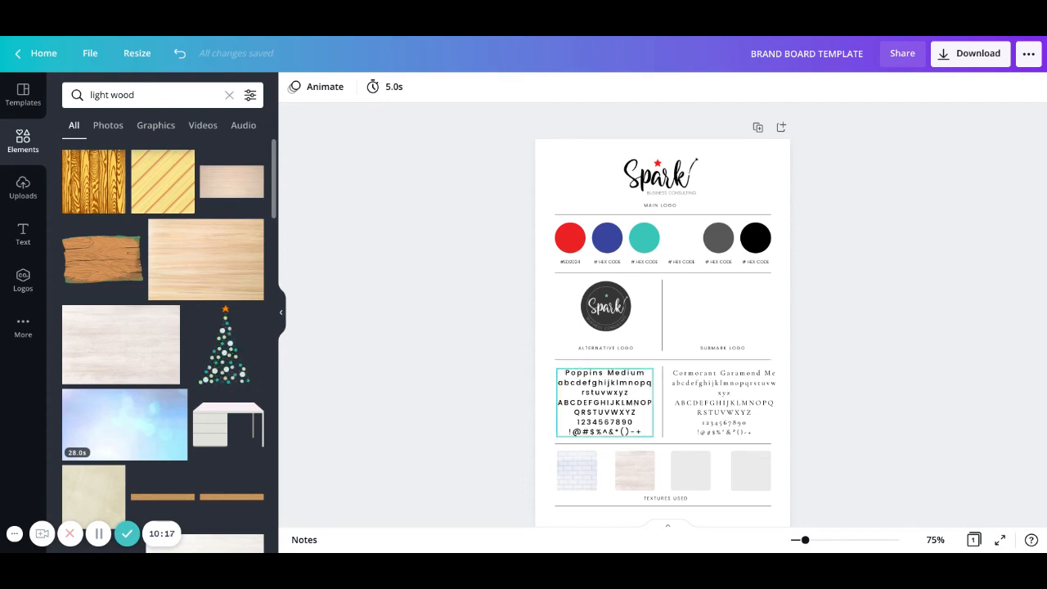
scroll(663, 305, down, 5)
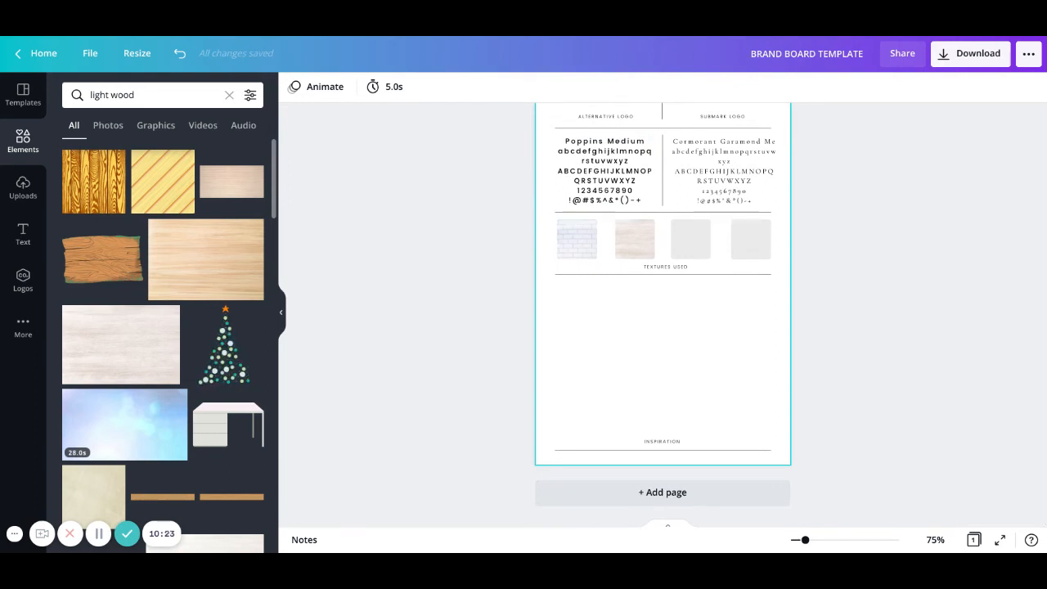
scroll(660, 398, up, 5)
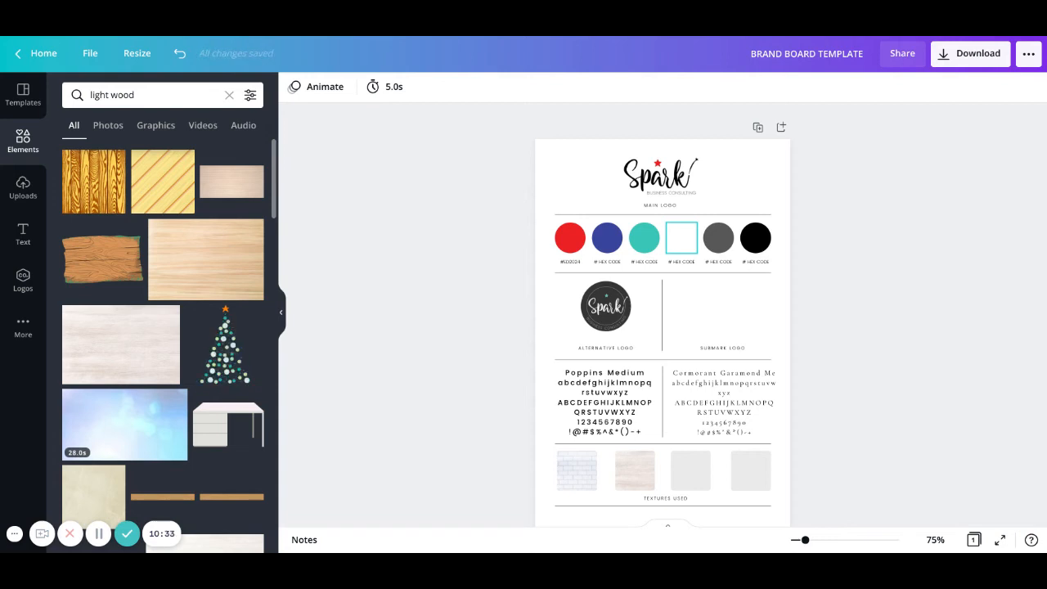
scroll(667, 270, down, 5)
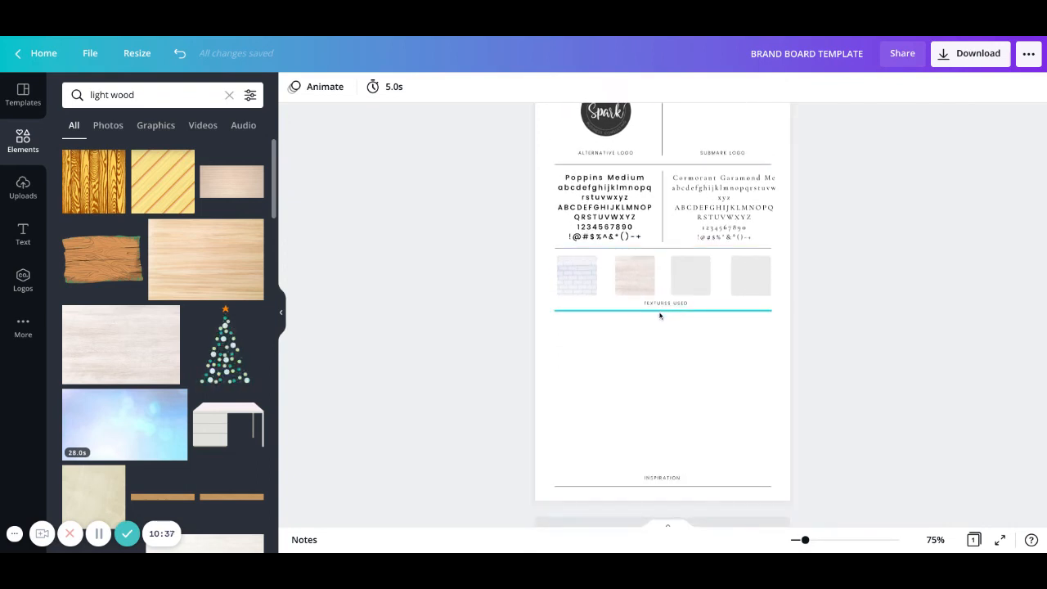
scroll(638, 332, up, 2)
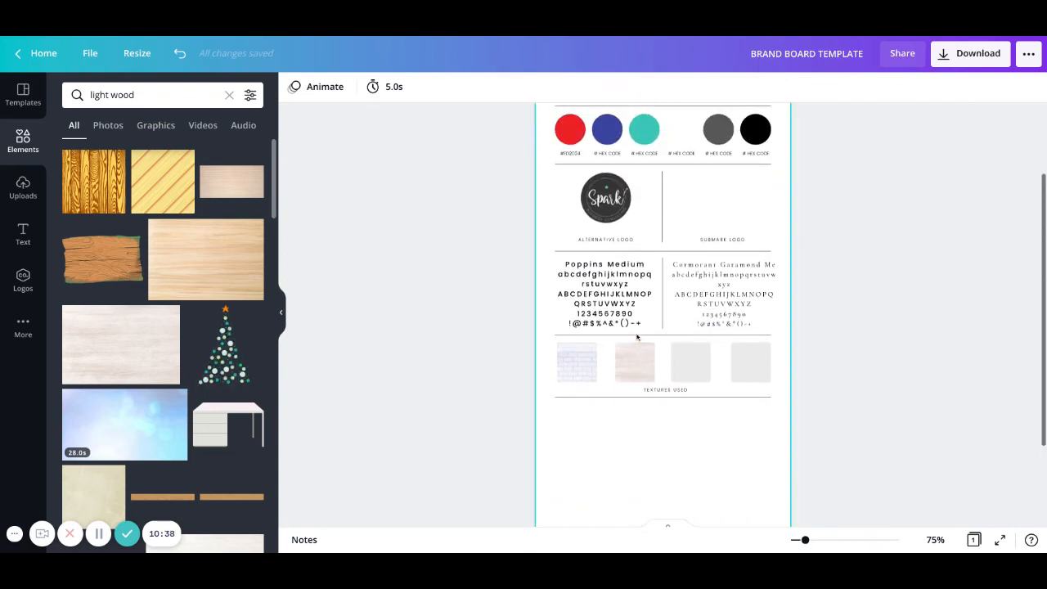
scroll(643, 327, up, 3)
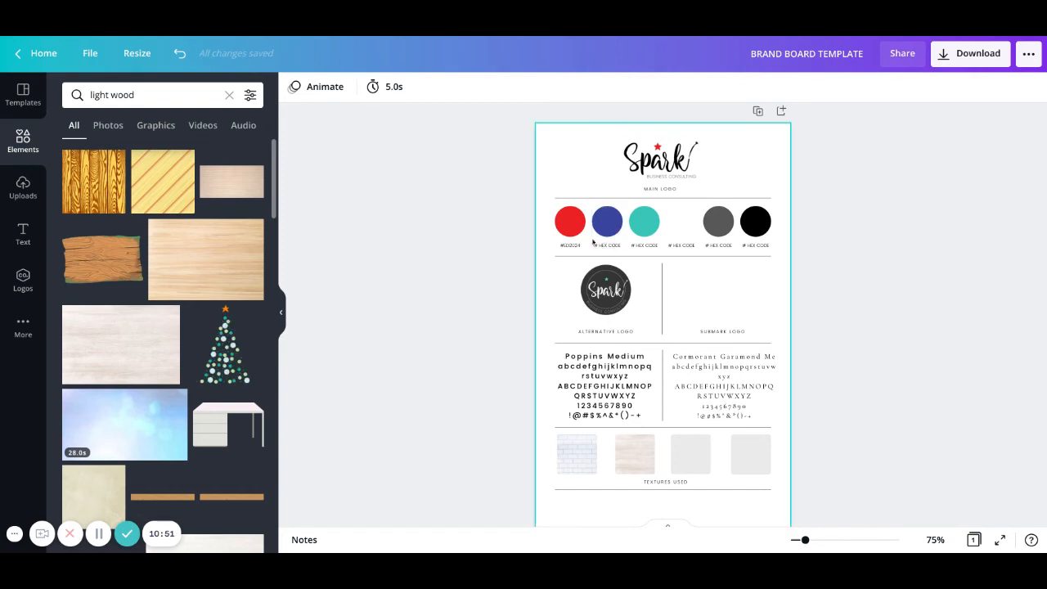
scroll(557, 249, down, 1)
scroll(558, 249, down, 5)
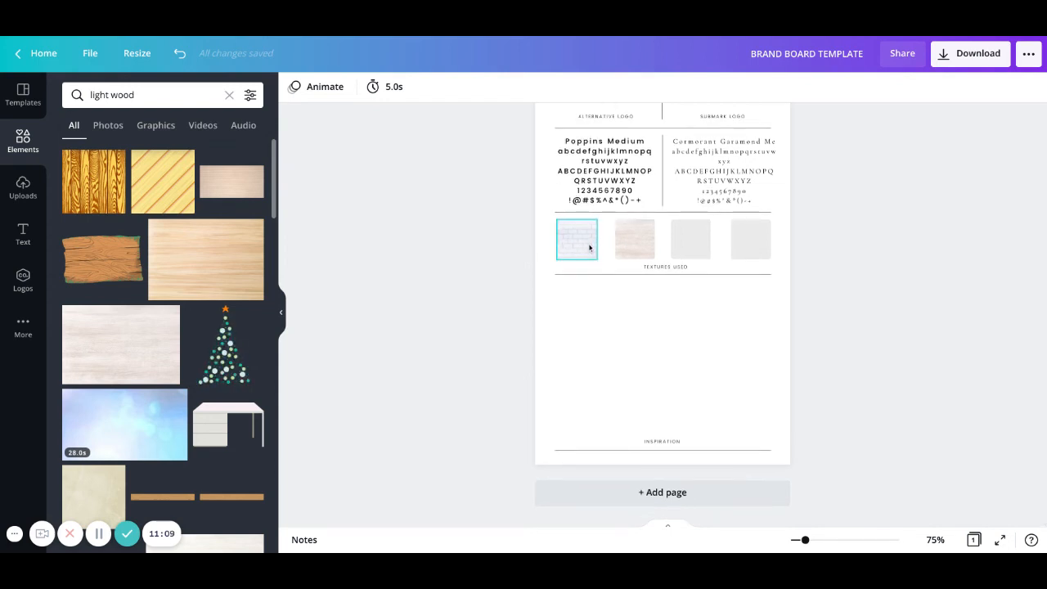
scroll(666, 306, up, 3)
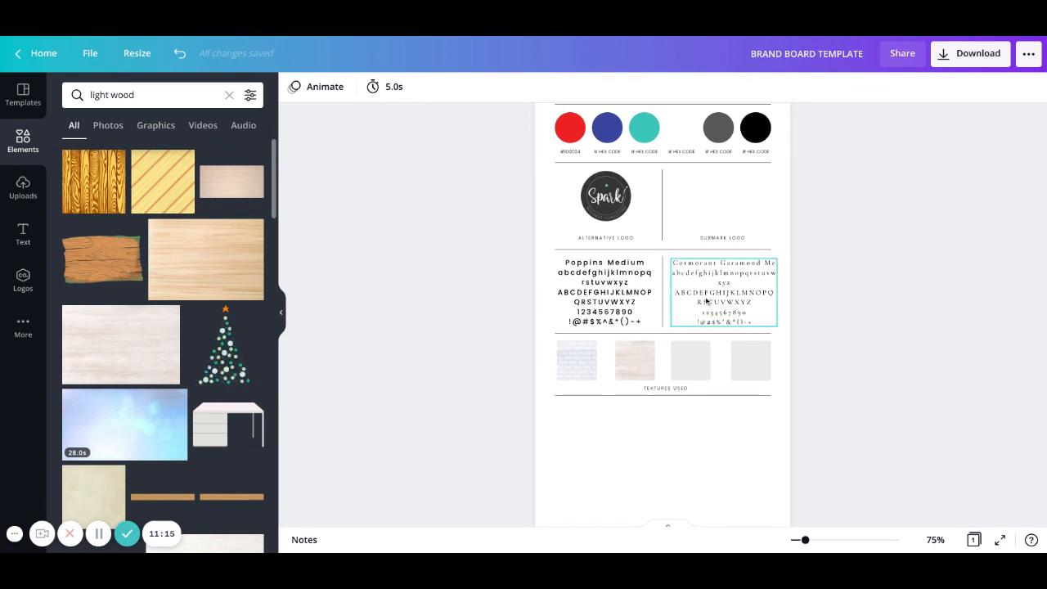
scroll(707, 301, up, 1)
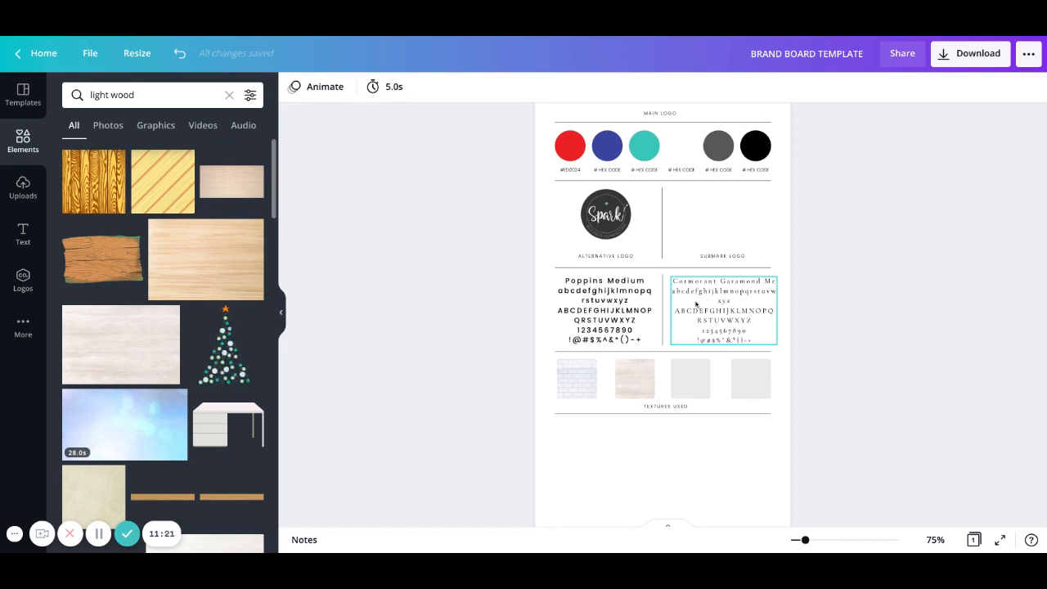
scroll(696, 304, up, 3)
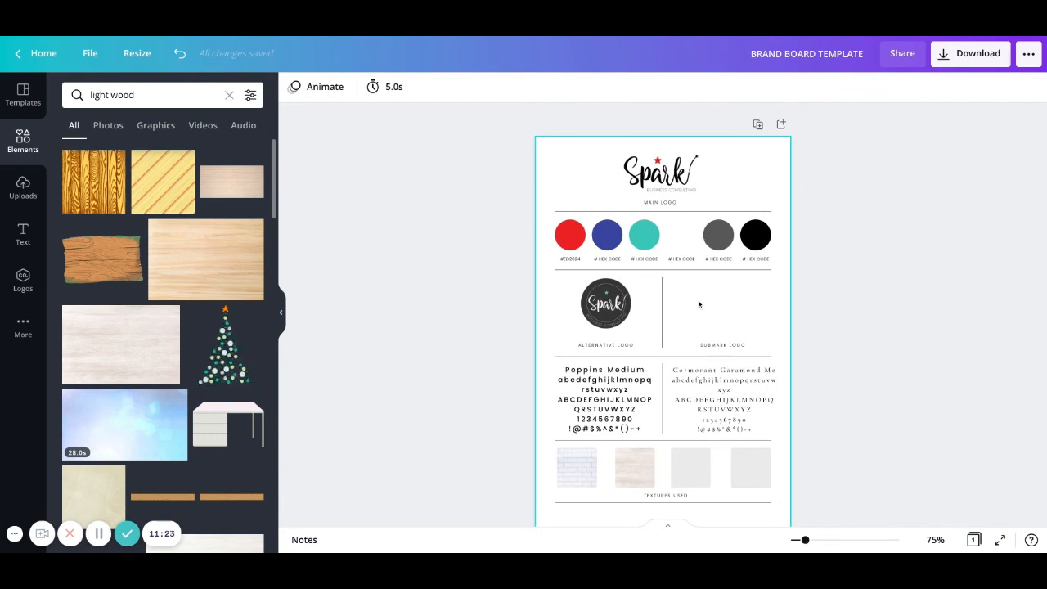
scroll(699, 304, down, 5)
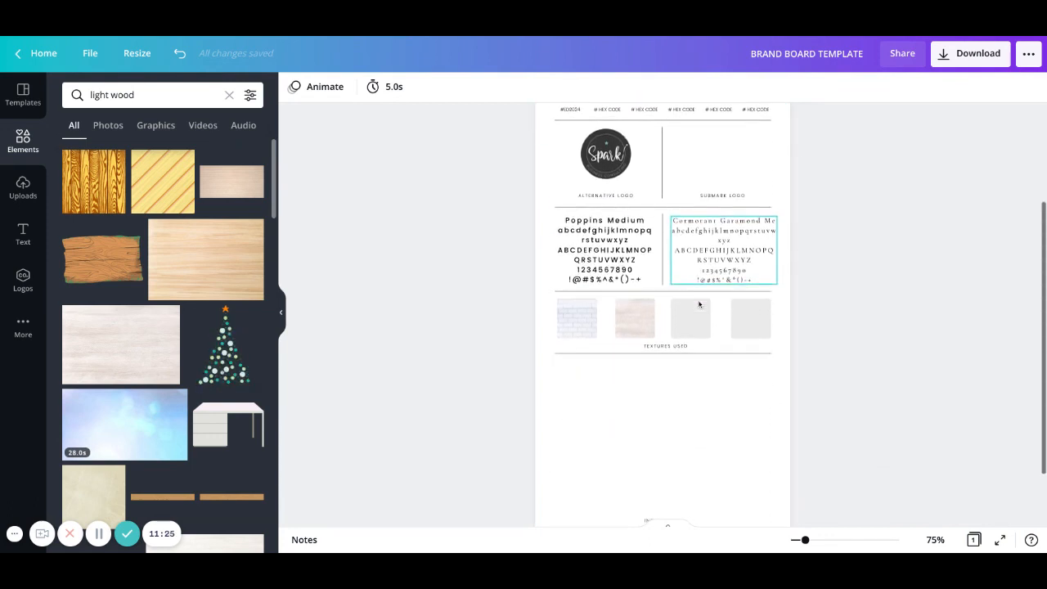
scroll(698, 304, down, 2)
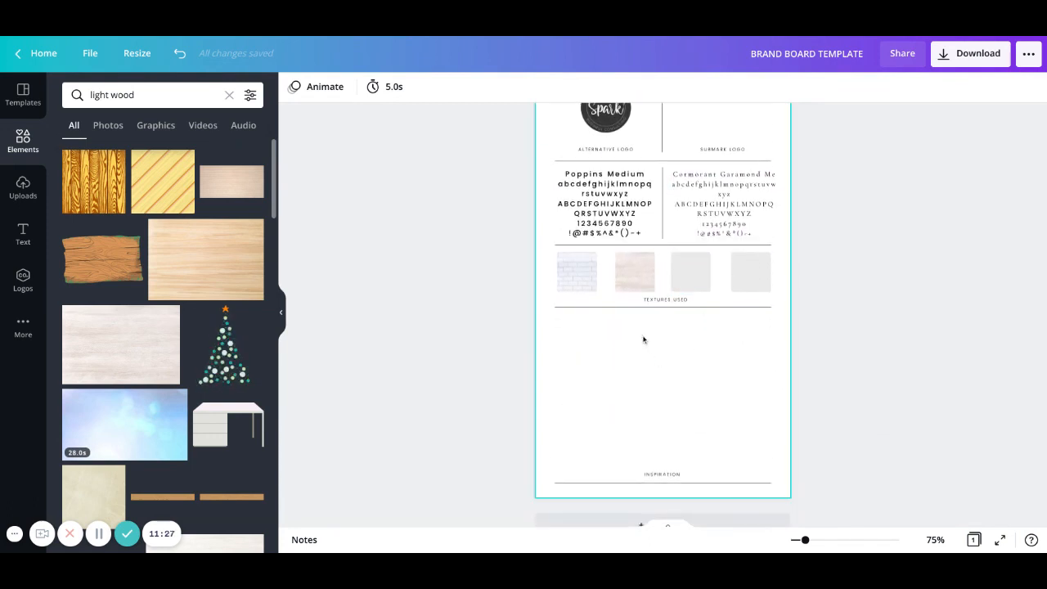
scroll(680, 396, down, 1)
scroll(681, 396, up, 2)
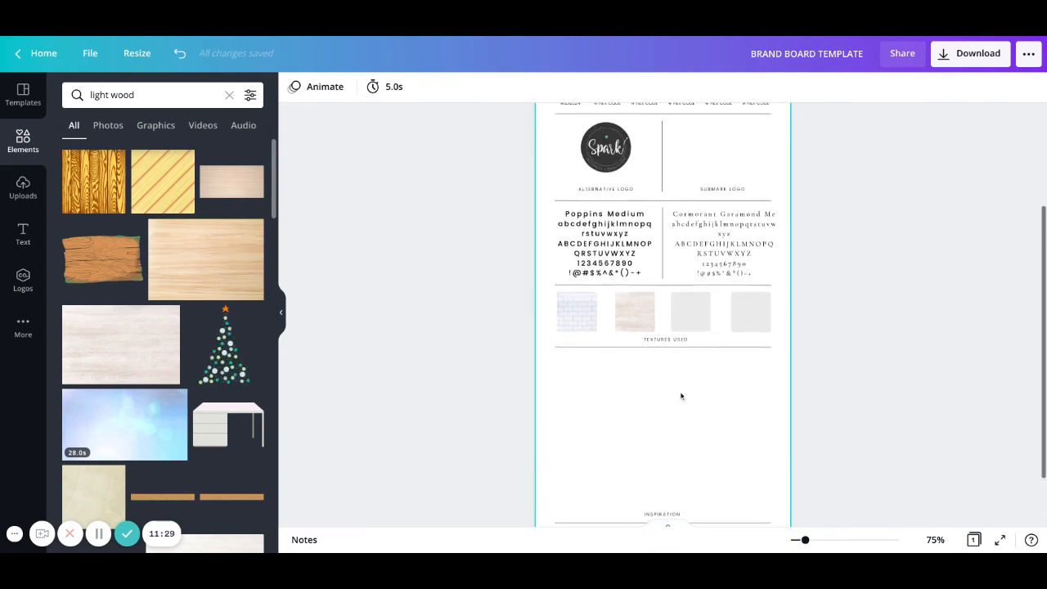
scroll(681, 396, down, 2)
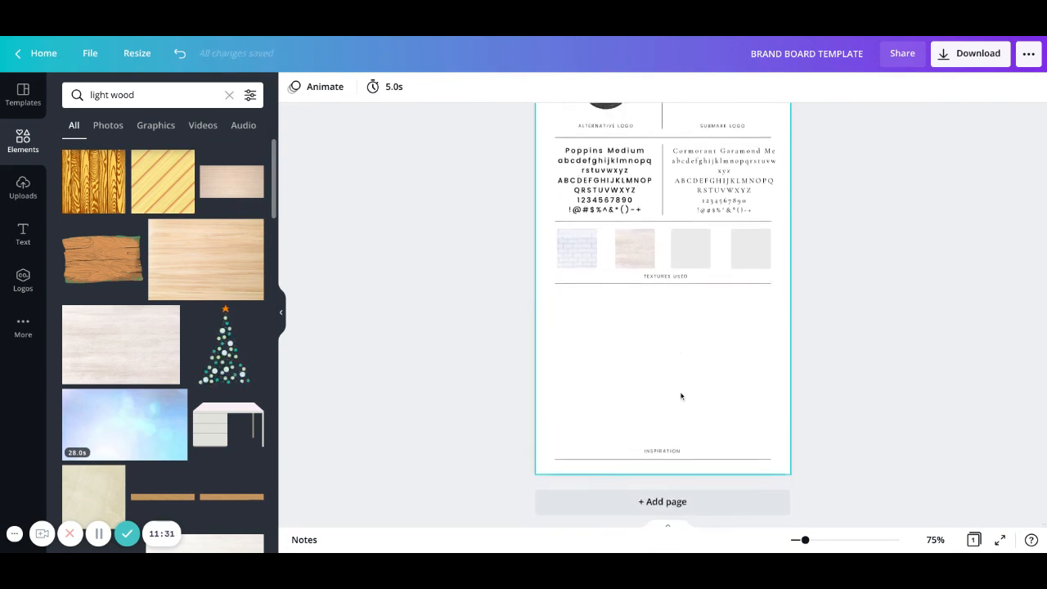
scroll(681, 396, up, 2)
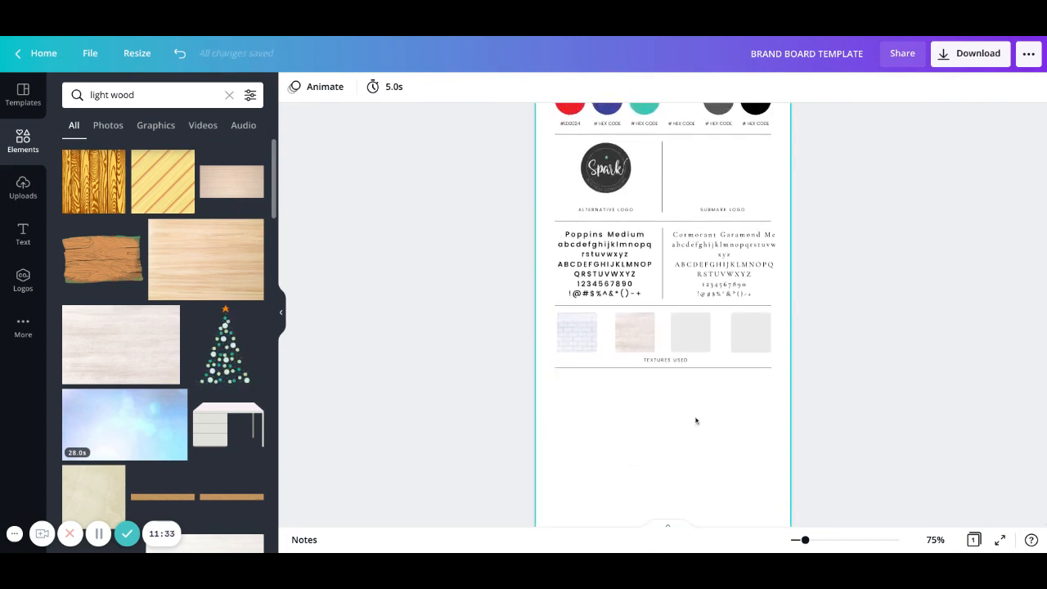
scroll(697, 421, down, 2)
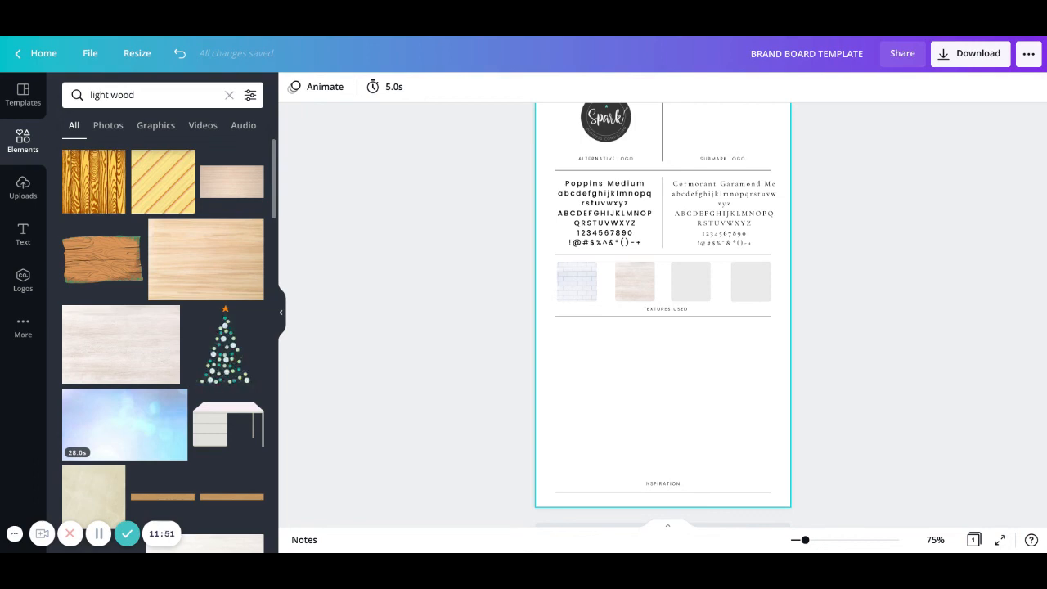
scroll(725, 401, down, 1)
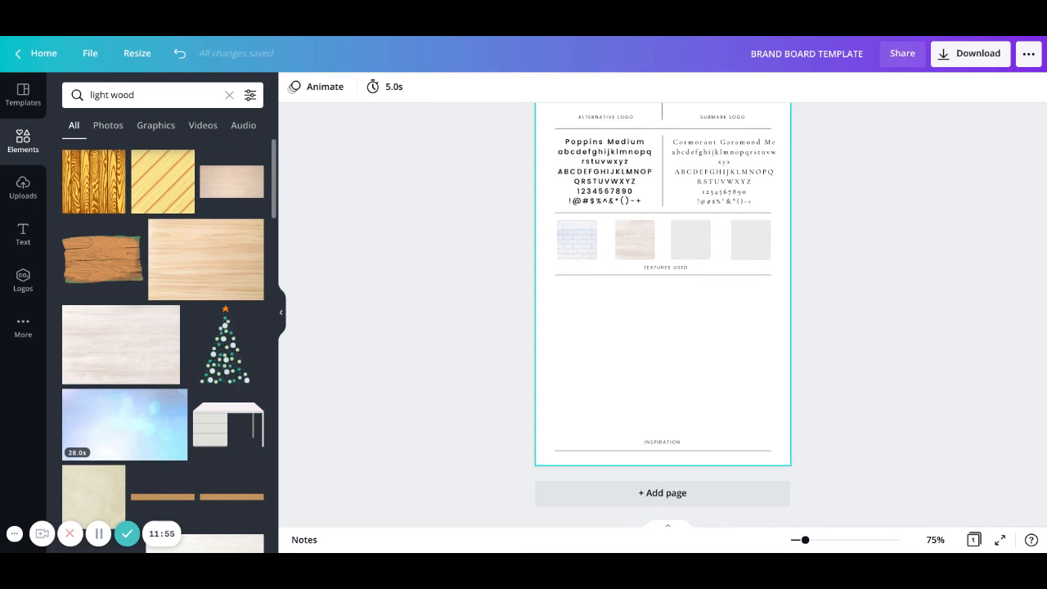
scroll(663, 311, up, 4)
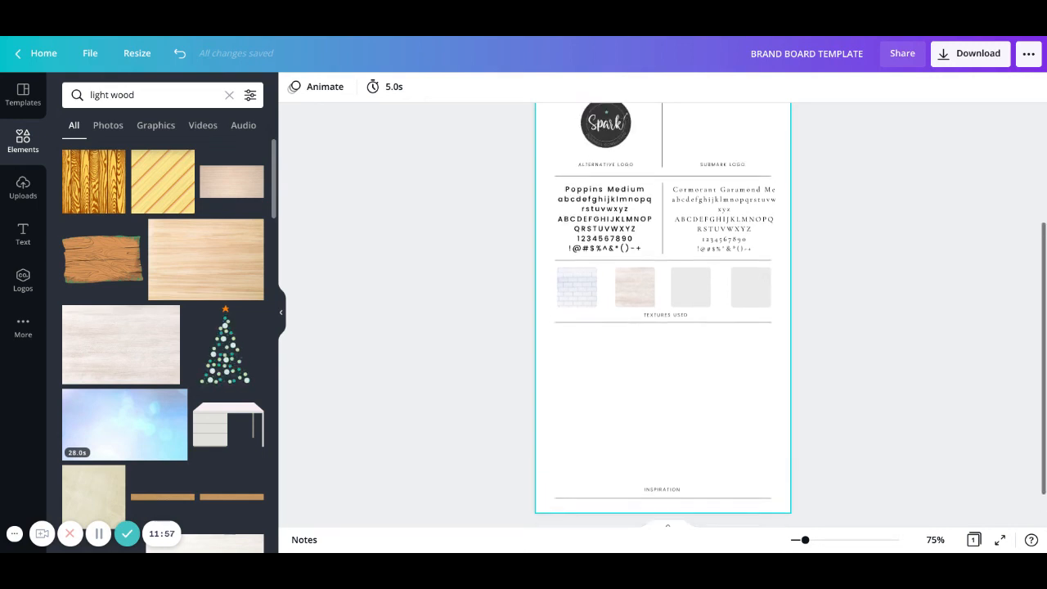
scroll(709, 400, up, 2)
scroll(709, 400, down, 5)
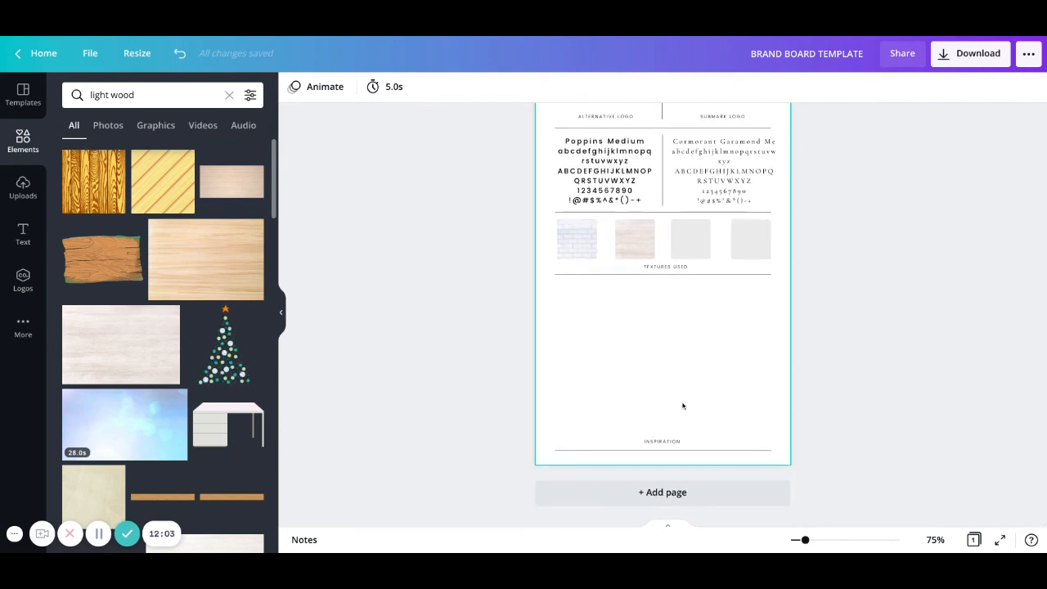
scroll(683, 405, up, 2)
scroll(685, 405, up, 4)
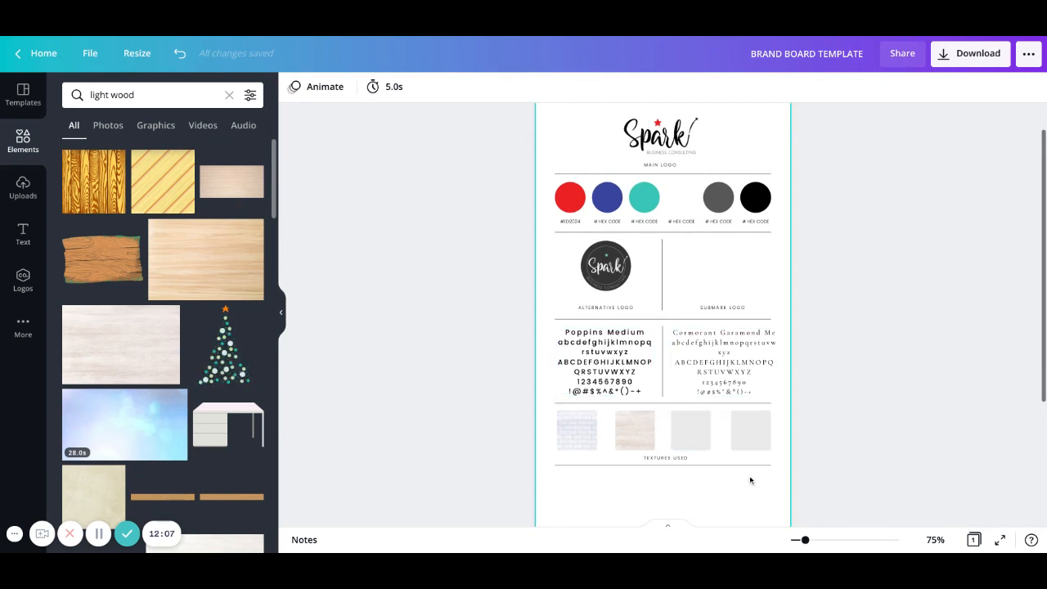
scroll(756, 488, down, 1)
scroll(757, 486, up, 2)
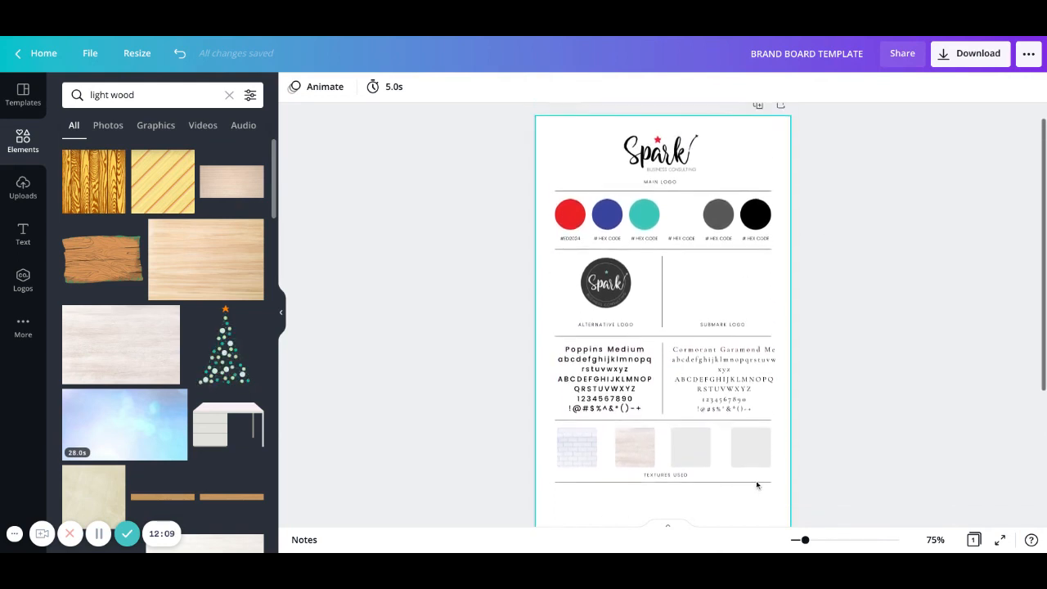
scroll(758, 485, down, 1)
scroll(758, 484, up, 2)
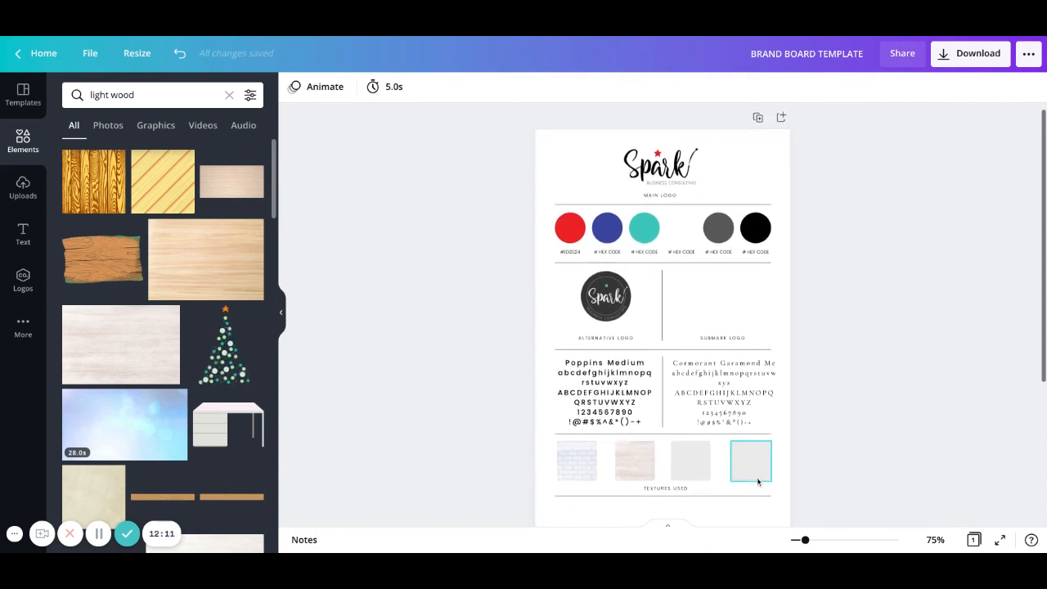
scroll(758, 483, down, 3)
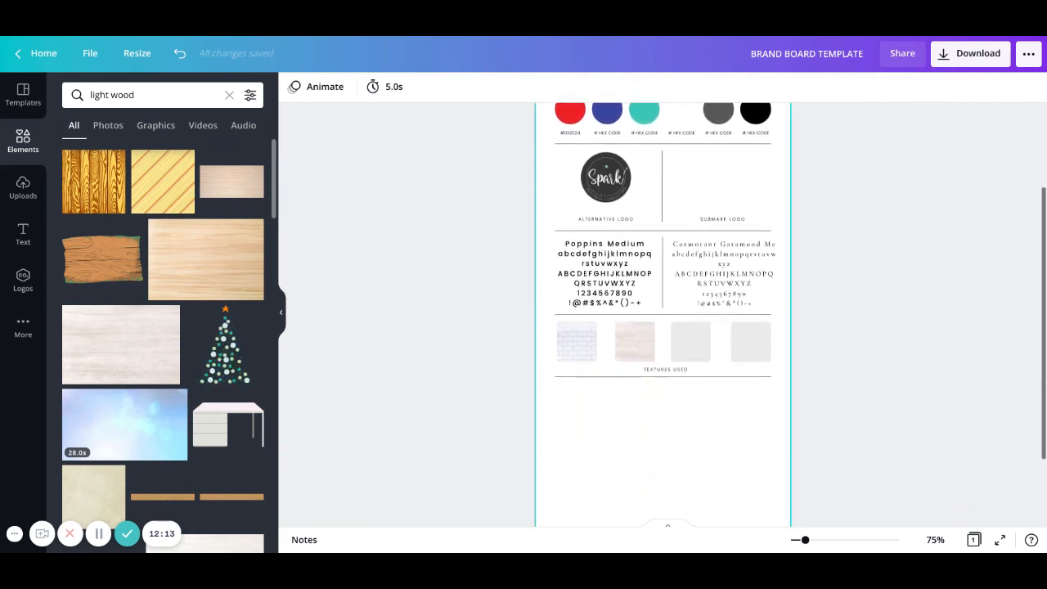
scroll(685, 428, up, 1)
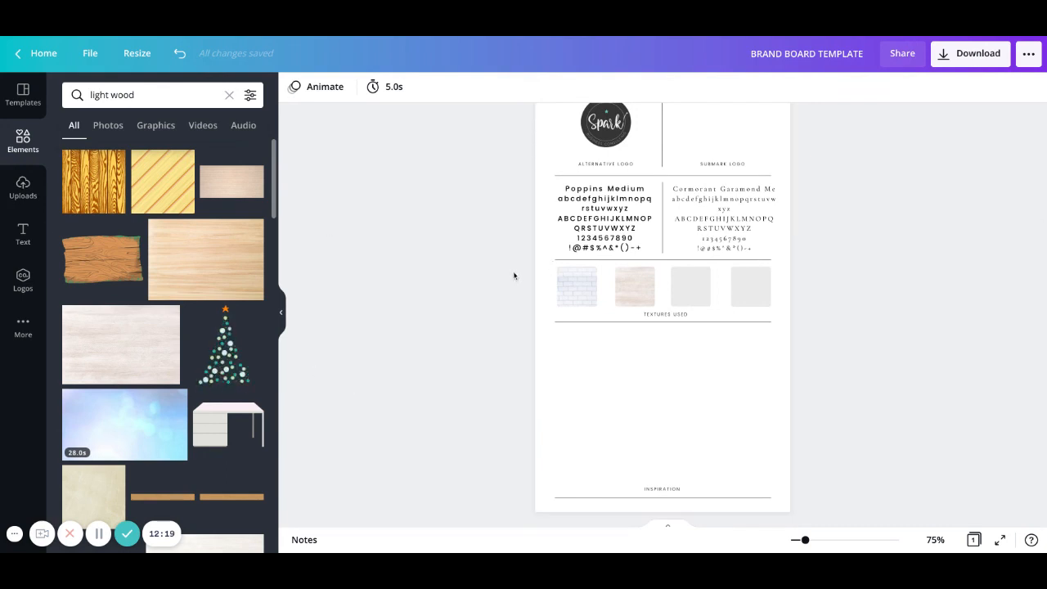
scroll(519, 311, up, 5)
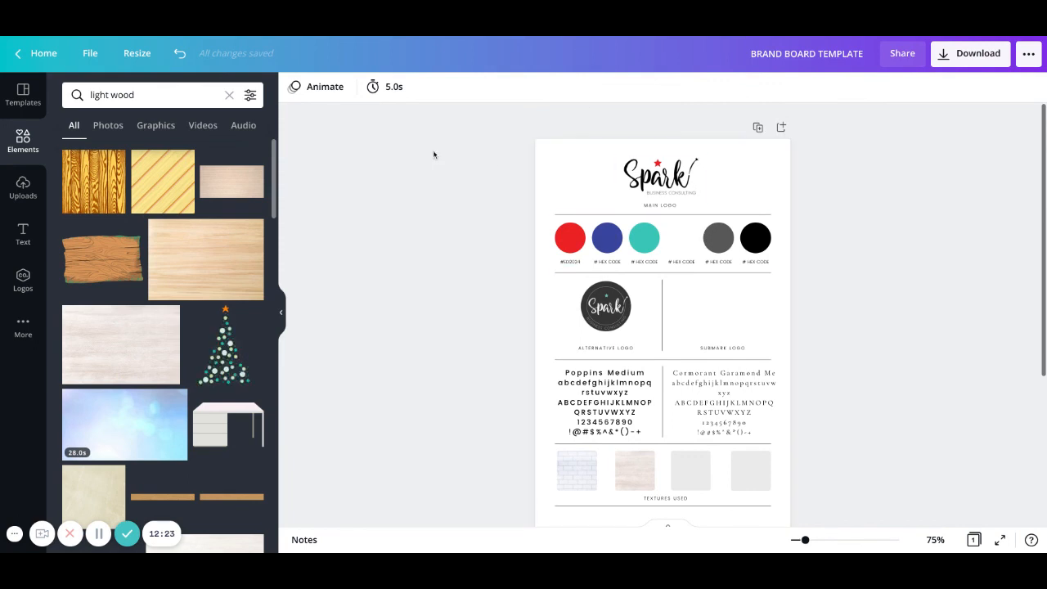
scroll(470, 179, down, 3)
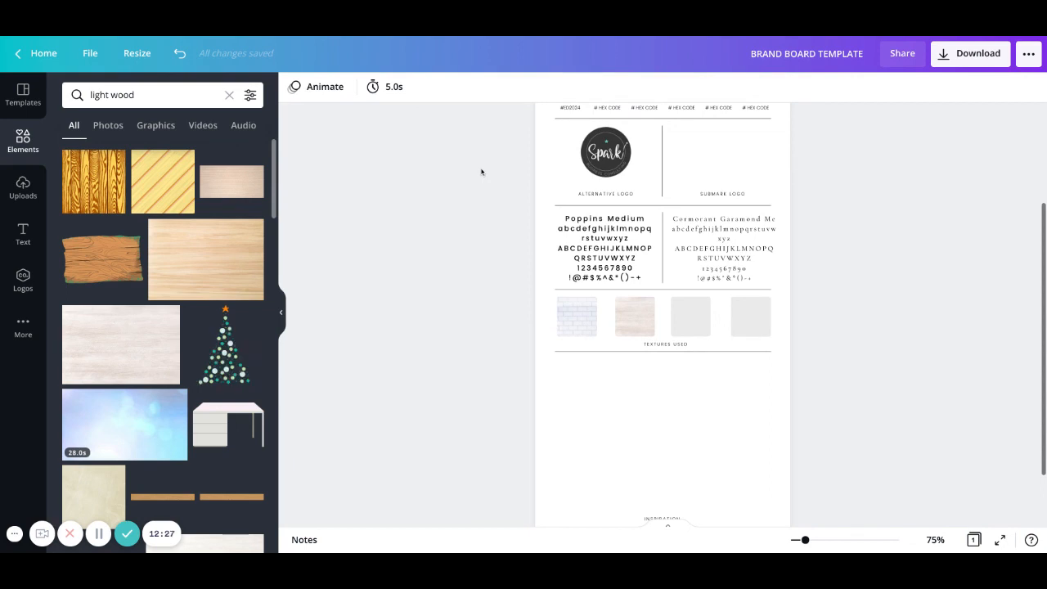
scroll(483, 173, up, 2)
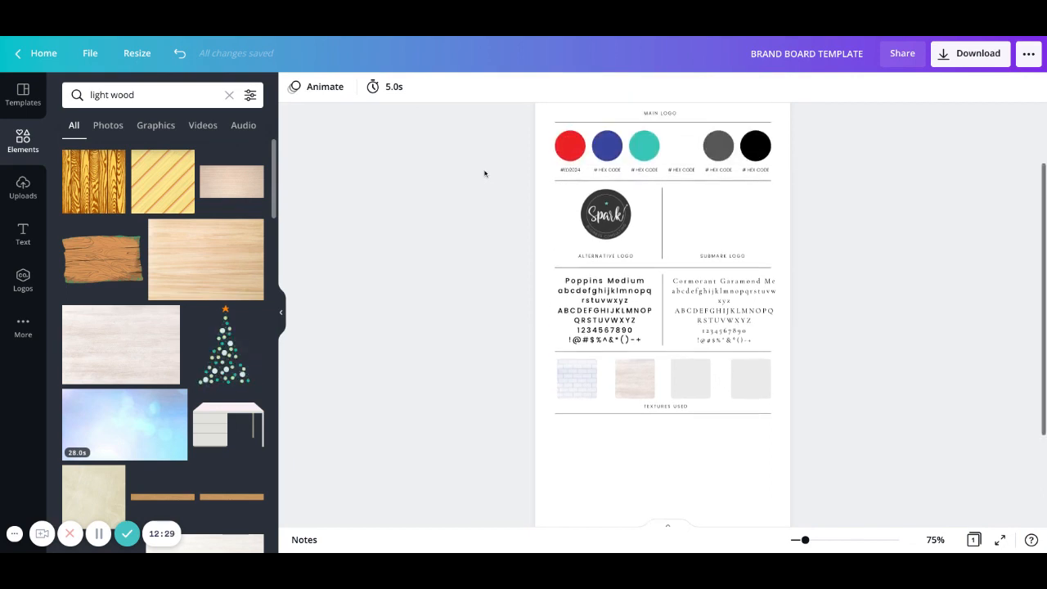
scroll(484, 173, up, 3)
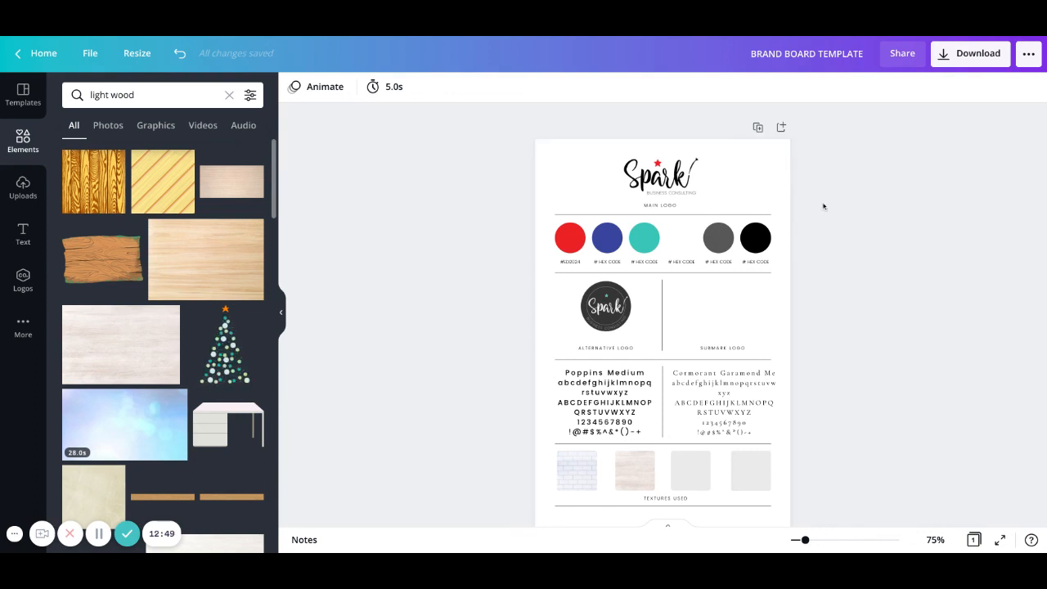
scroll(851, 291, down, 2)
scroll(851, 292, down, 2)
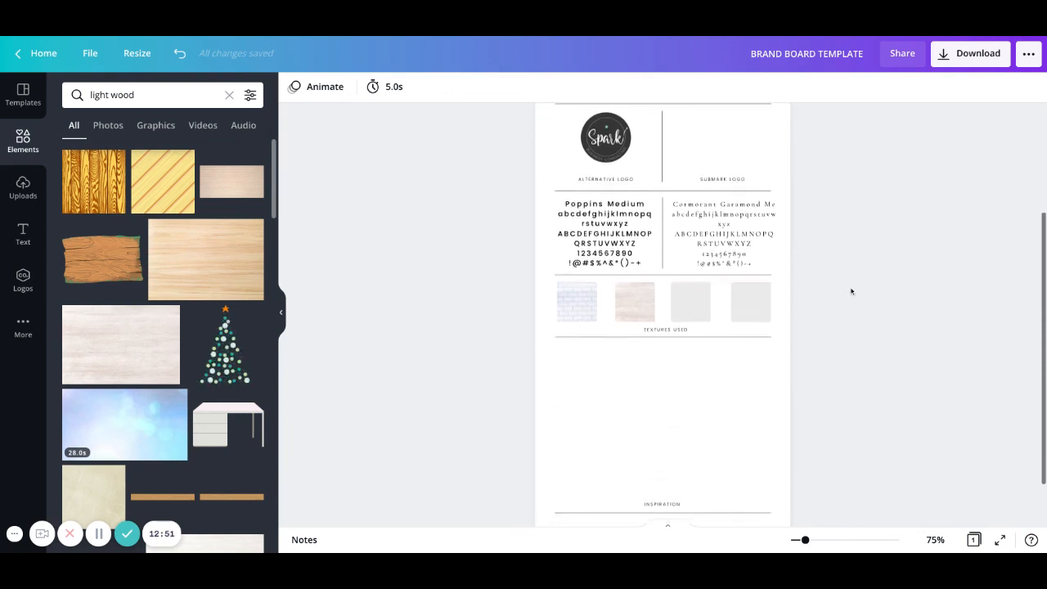
scroll(849, 290, up, 2)
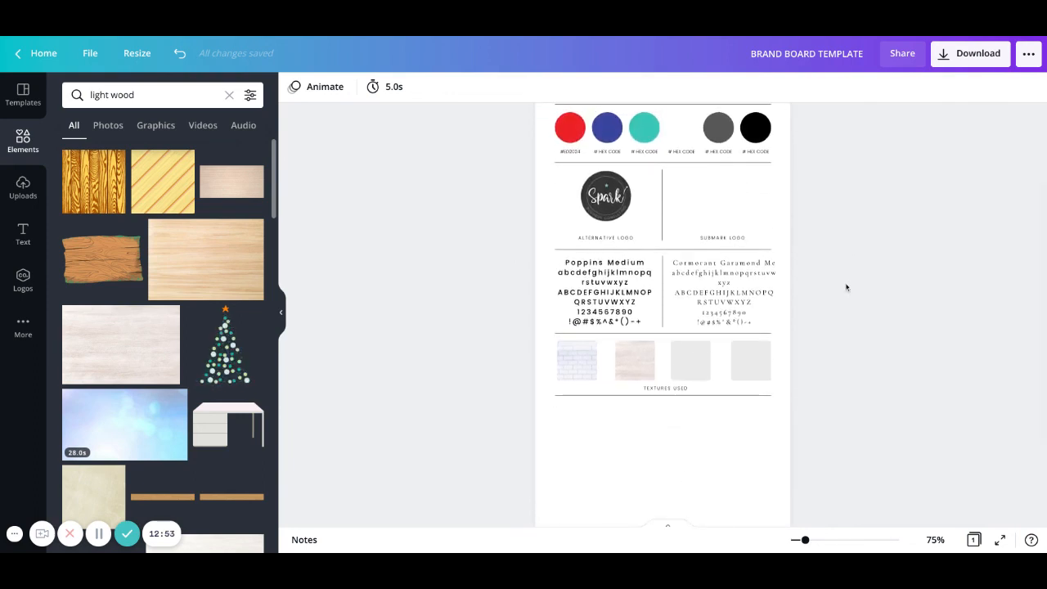
scroll(847, 287, up, 2)
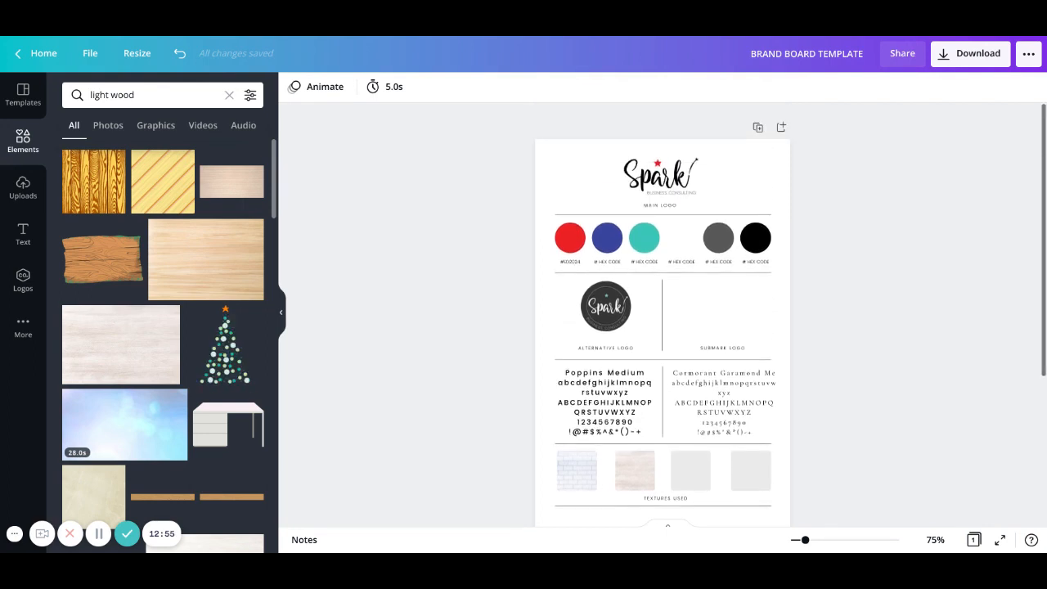